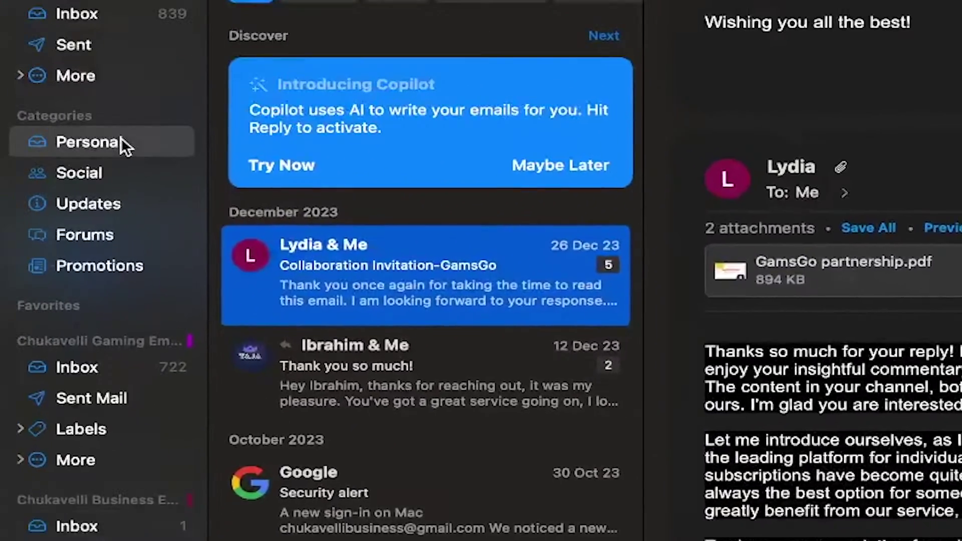
- Browse the mail in the Personal, Social, Updates, Forums and Promotions categories
click(55, 123)
click(119, 173)
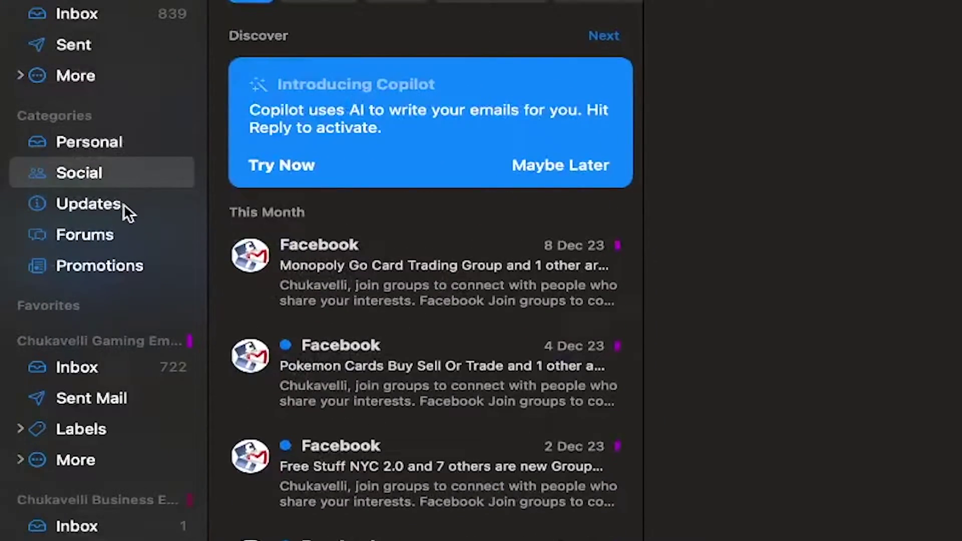
click(124, 203)
click(124, 230)
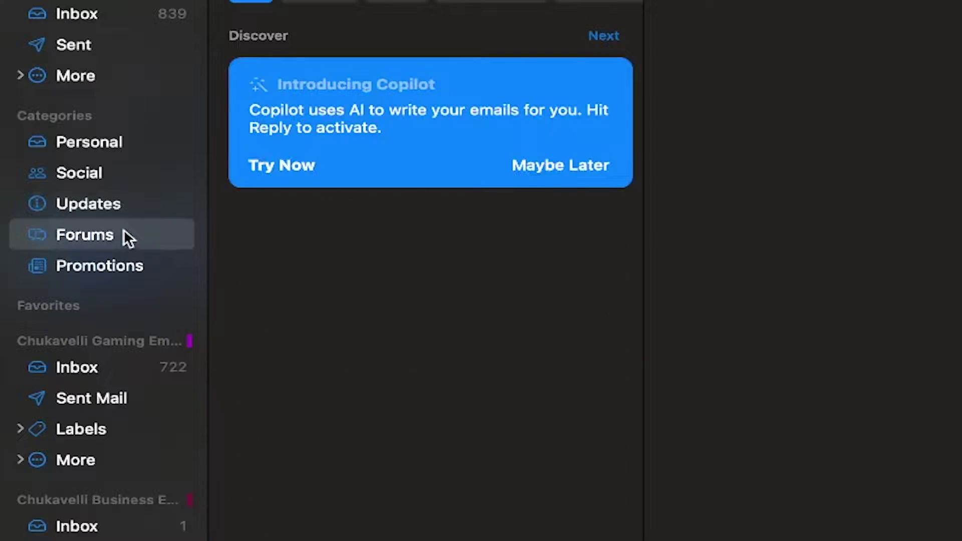
click(128, 258)
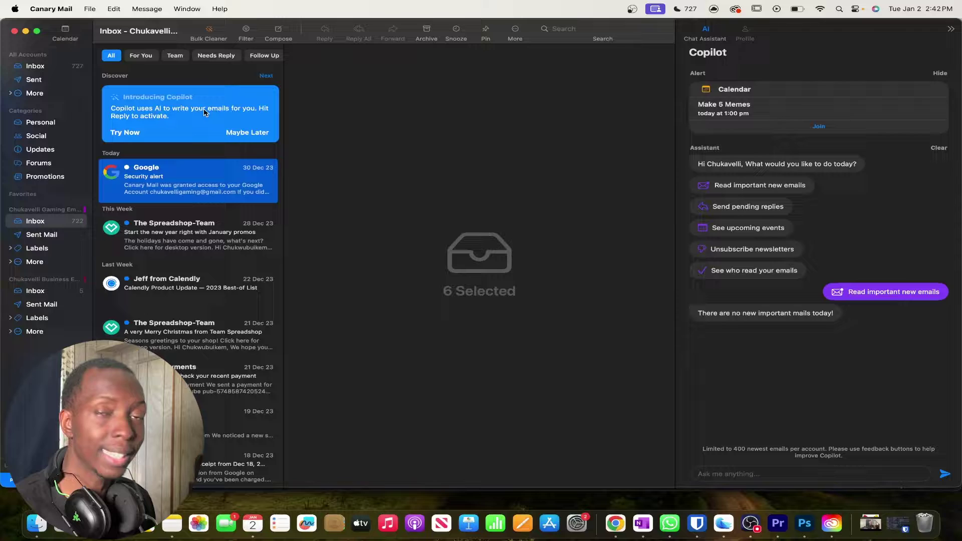
- Open the Introducing Copilot guide and dismiss the Inbox Cleaner achievement popup
click(125, 132)
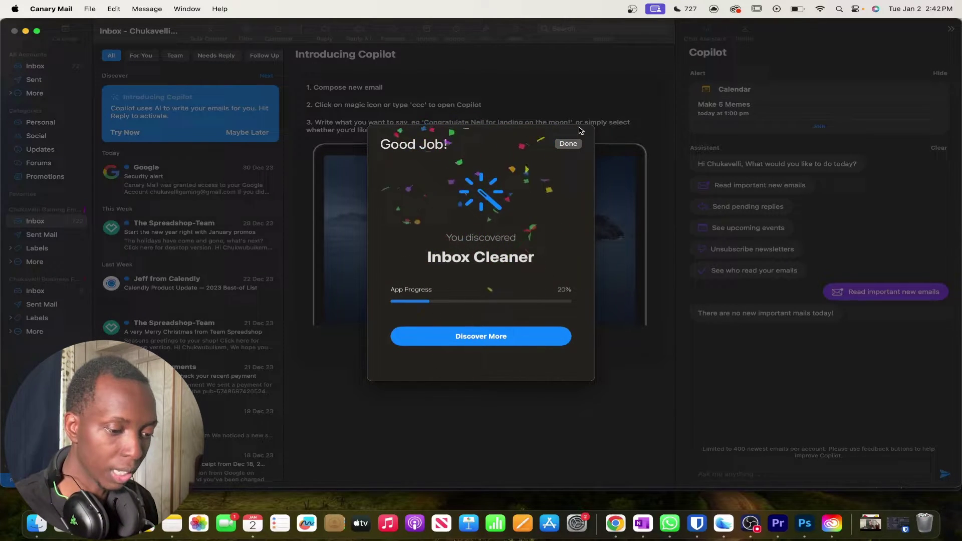
click(453, 337)
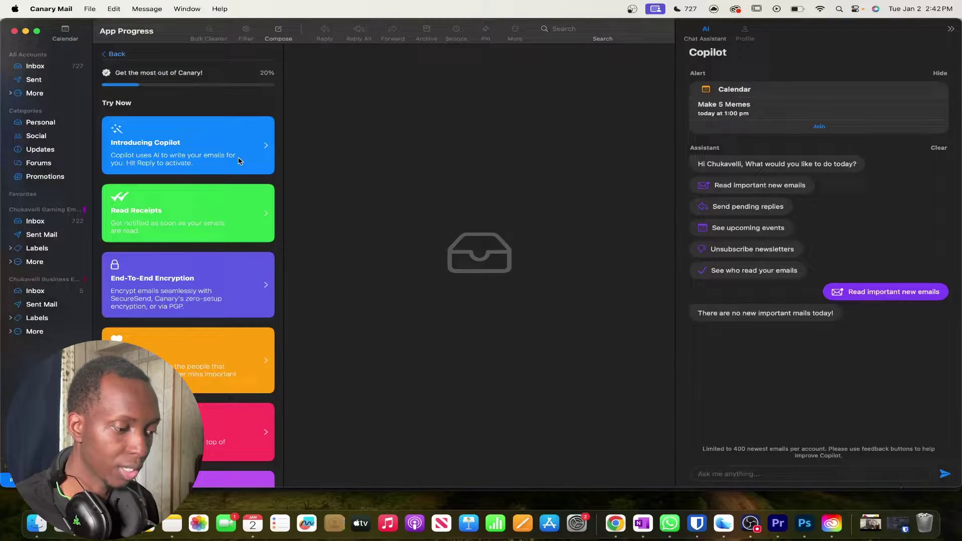
scroll(196, 179, down, 10)
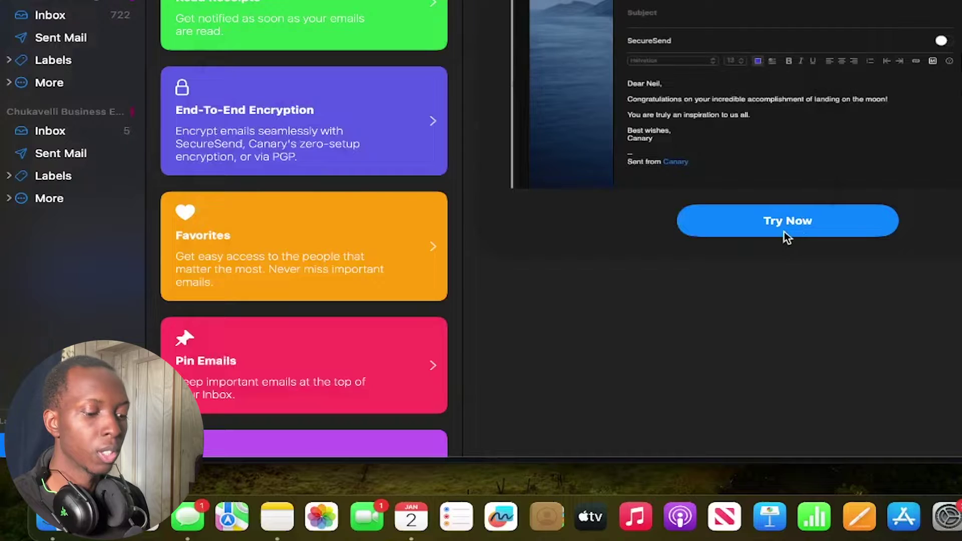
- Start a new email to the suggested recipient and have Copilot draft a subscriber-milestone congratulations
click(481, 350)
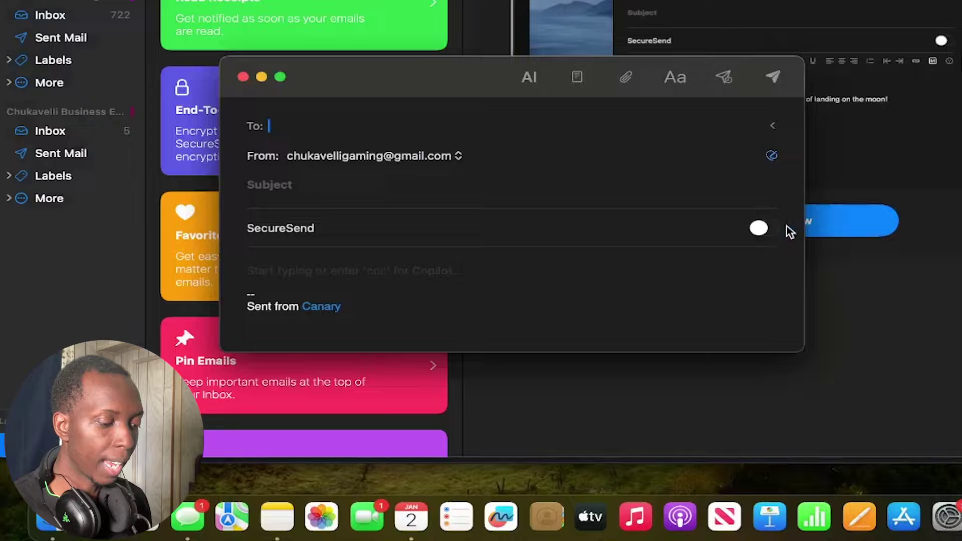
text(coguag)
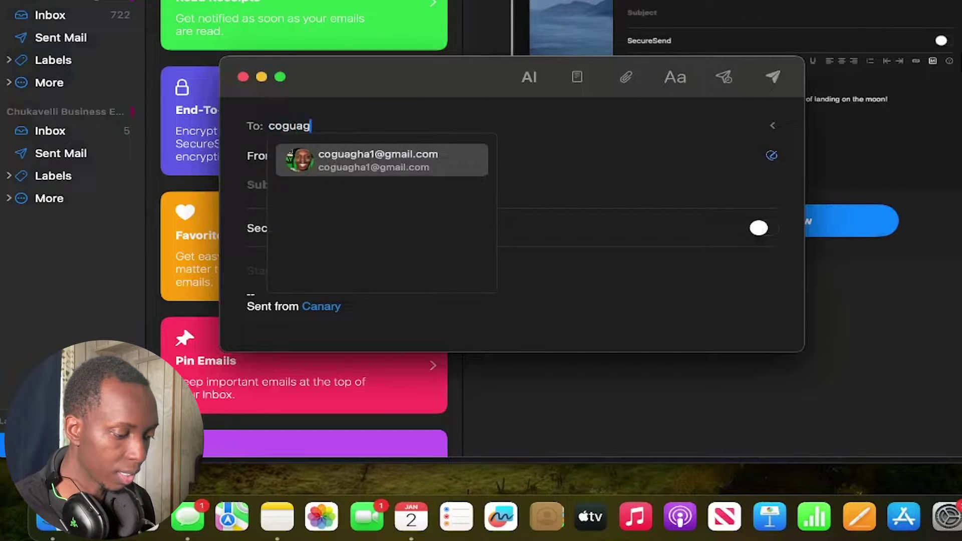
click(335, 156)
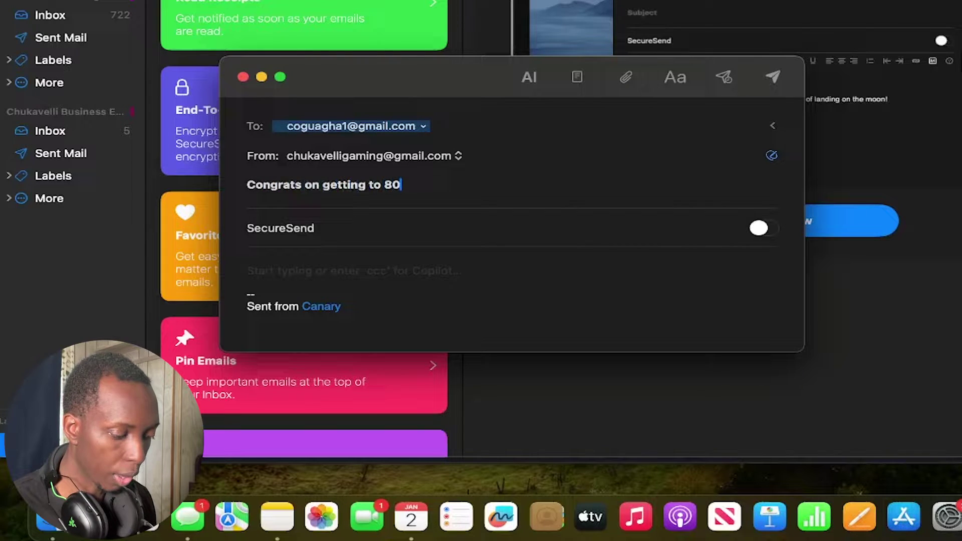
click(530, 78)
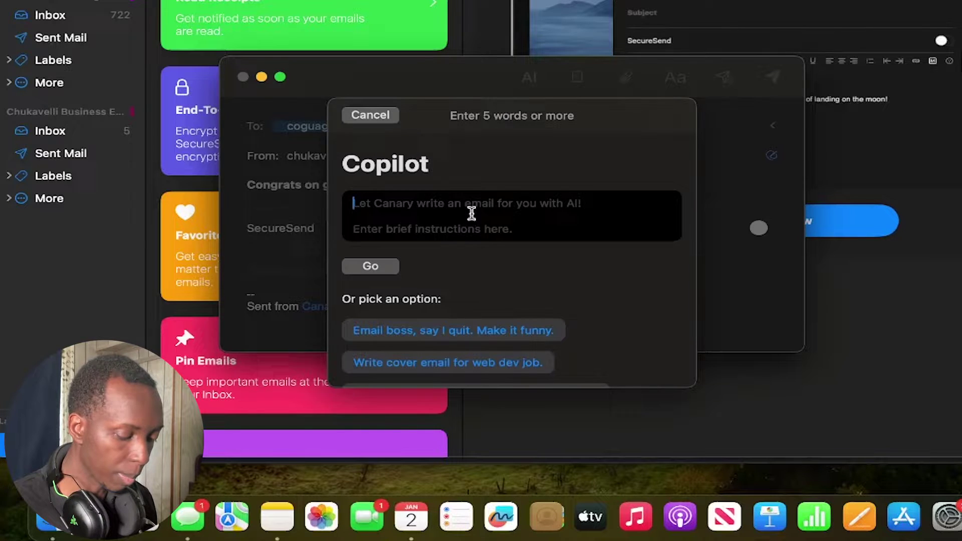
text(Congratulate C)
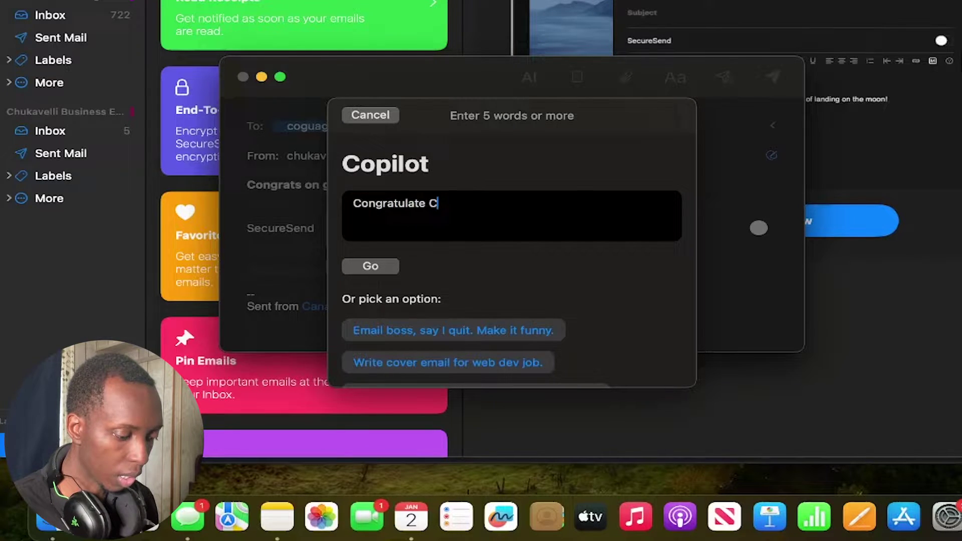
text(hukavelli on getting to 8,000 subscr)
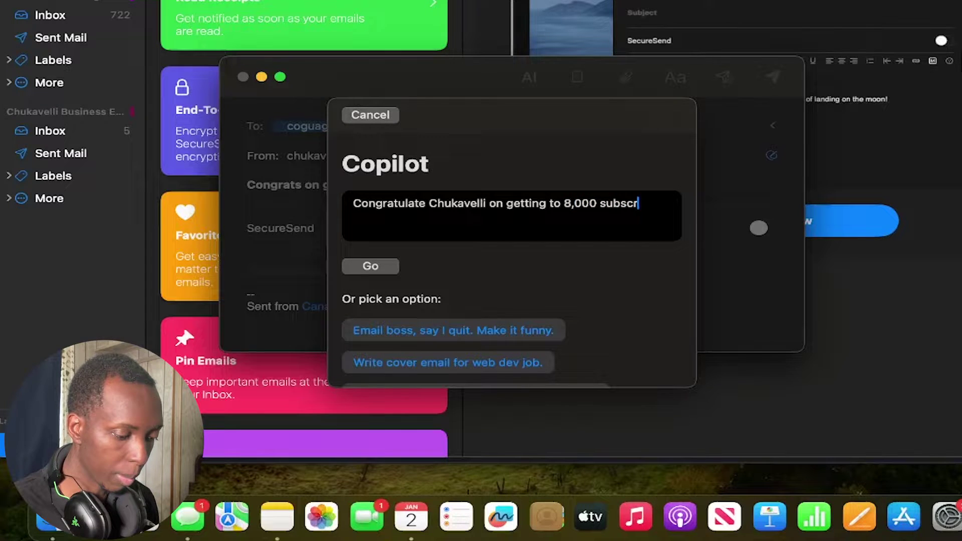
text(s)
click(387, 224)
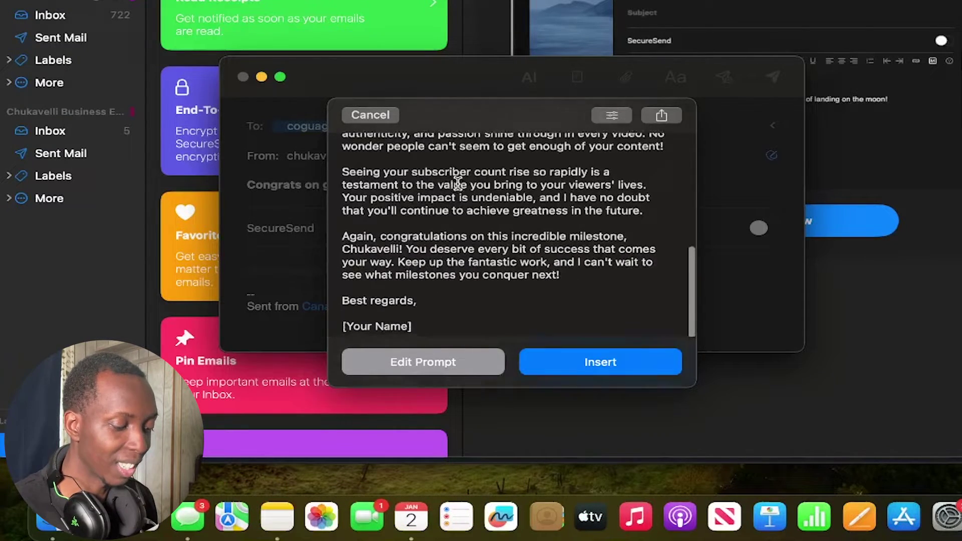
- Review the generated congratulations text, insert it into the email body, and send it
scroll(458, 183, up, 2)
scroll(457, 184, up, 1)
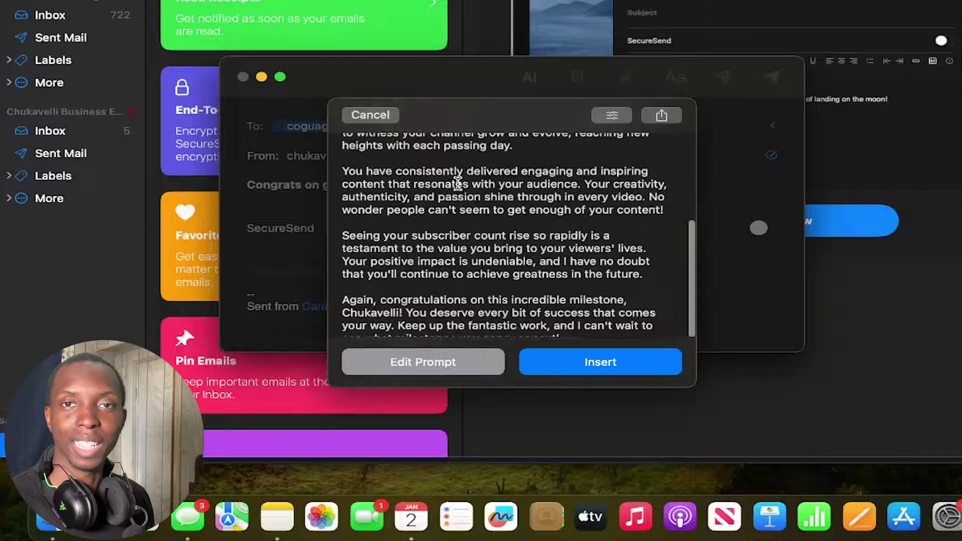
scroll(456, 183, up, 2)
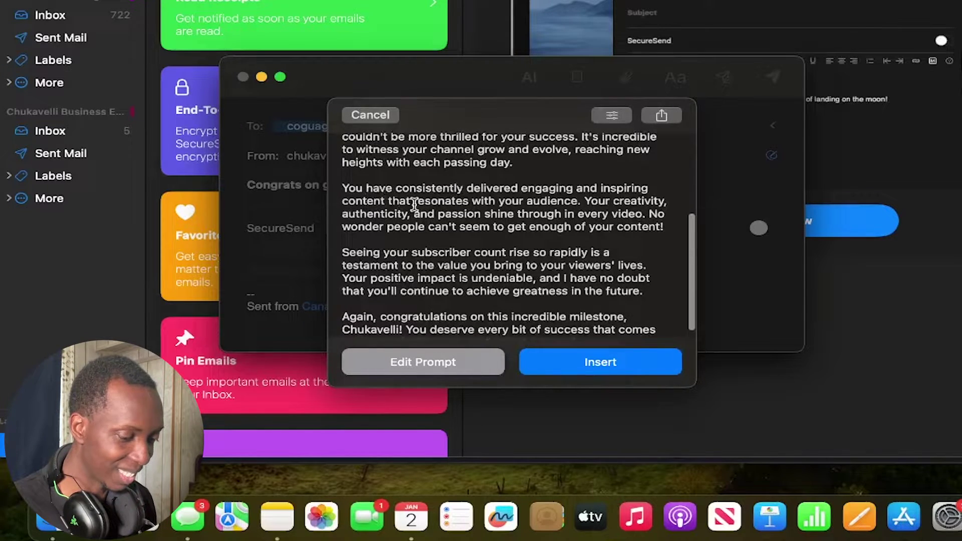
scroll(414, 204, down, 4)
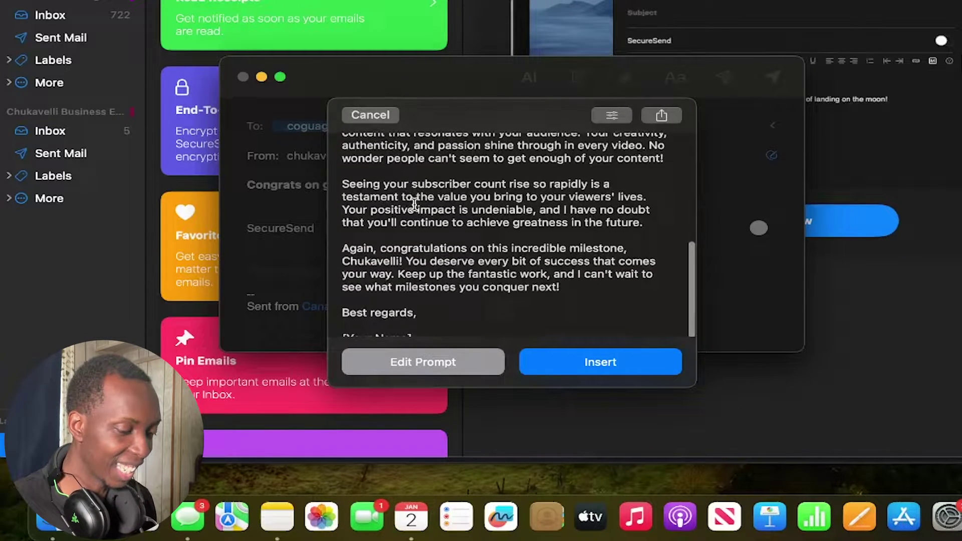
scroll(455, 201, down, 2)
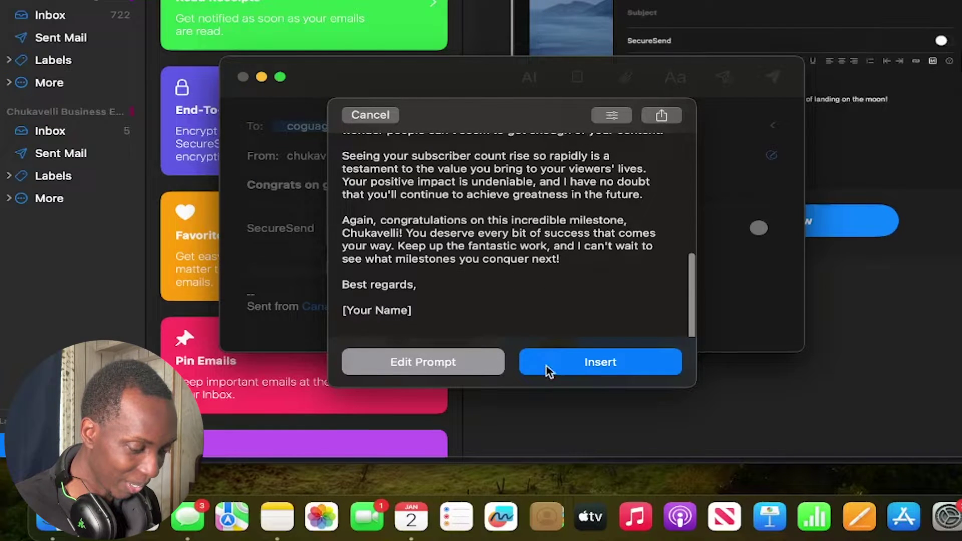
click(579, 362)
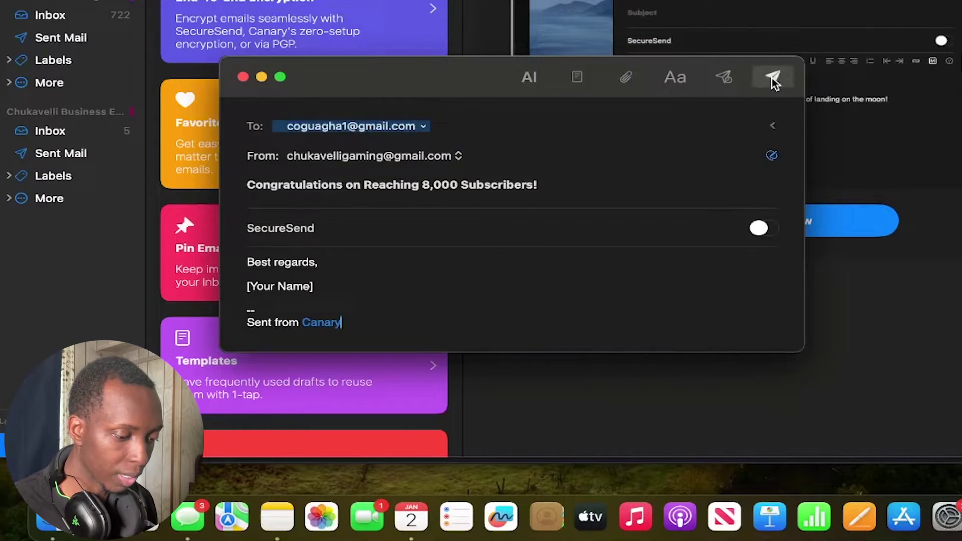
click(773, 78)
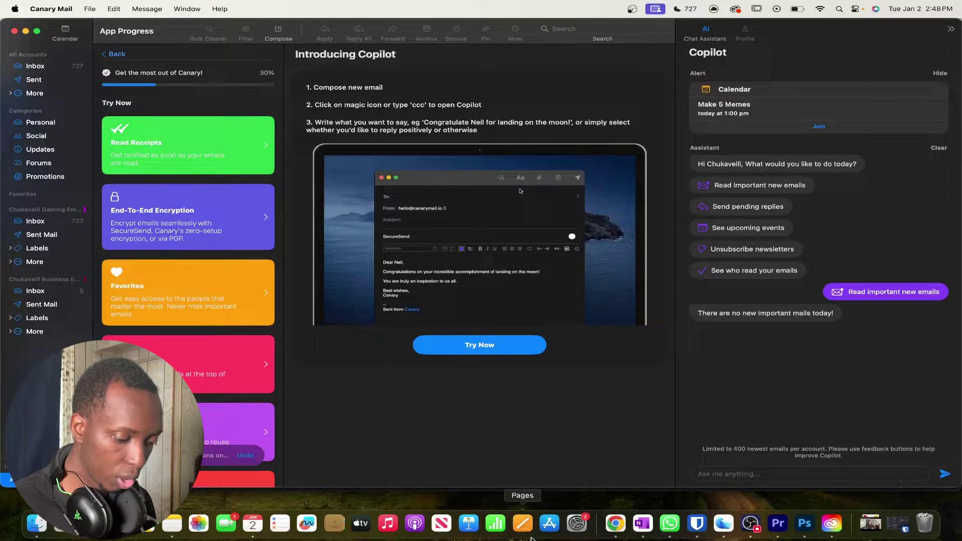
- Open the received congratulations email in Gmail and highlight its [Your Name] placeholder
click(616, 523)
click(345, 169)
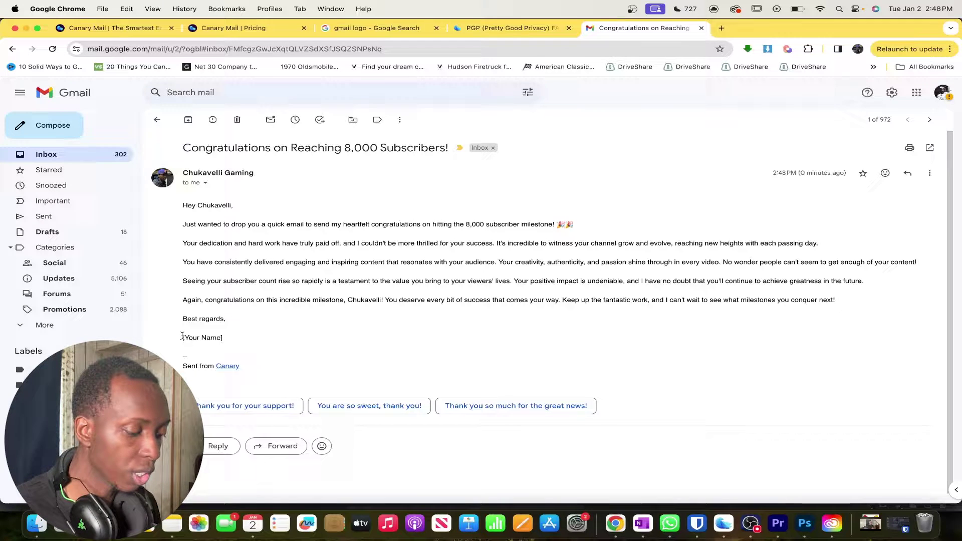
mouse_move(182, 336)
mouse_down()
mouse_move(226, 339)
mouse_move(181, 338)
mouse_up()
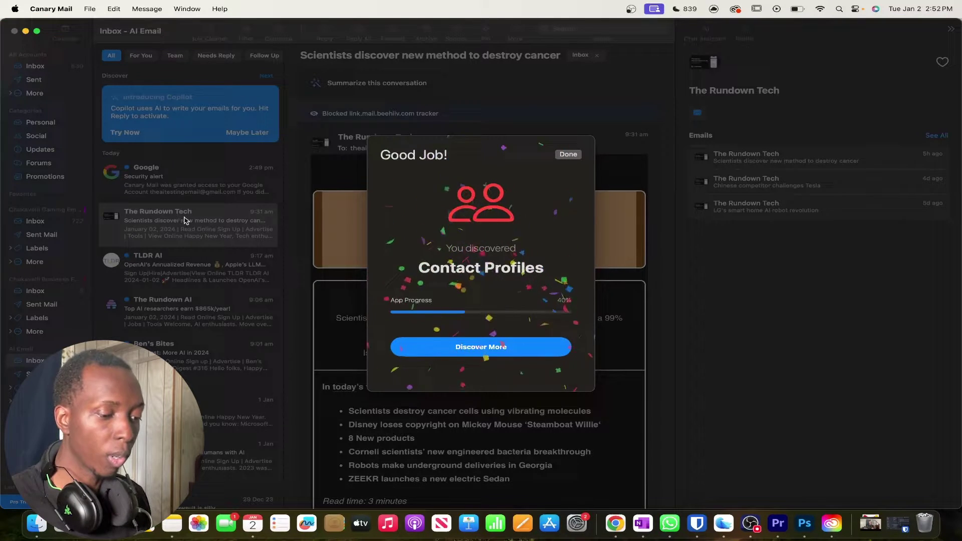
- Dismiss the Contact Profiles achievement and read through The Rundown Tech newsletter and its summary
click(357, 85)
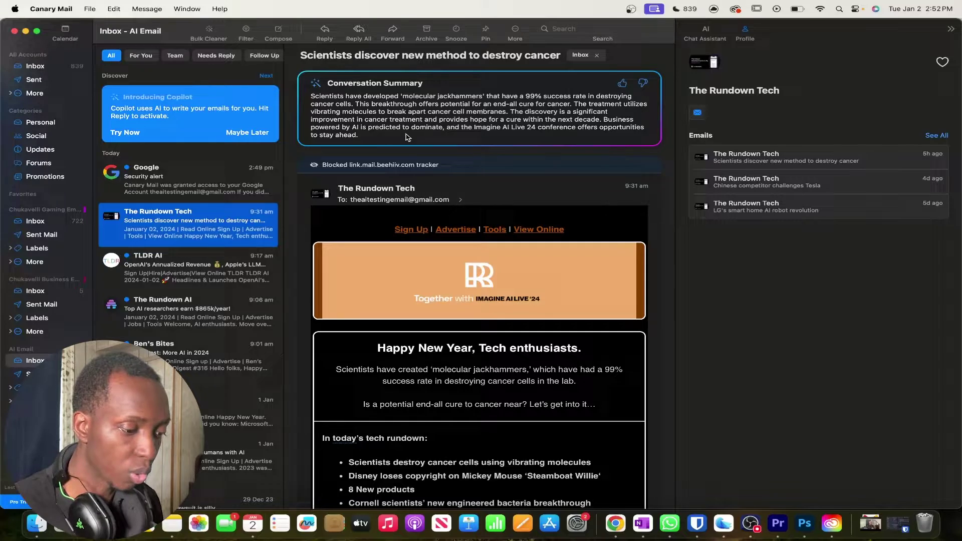
scroll(445, 142, down, 2)
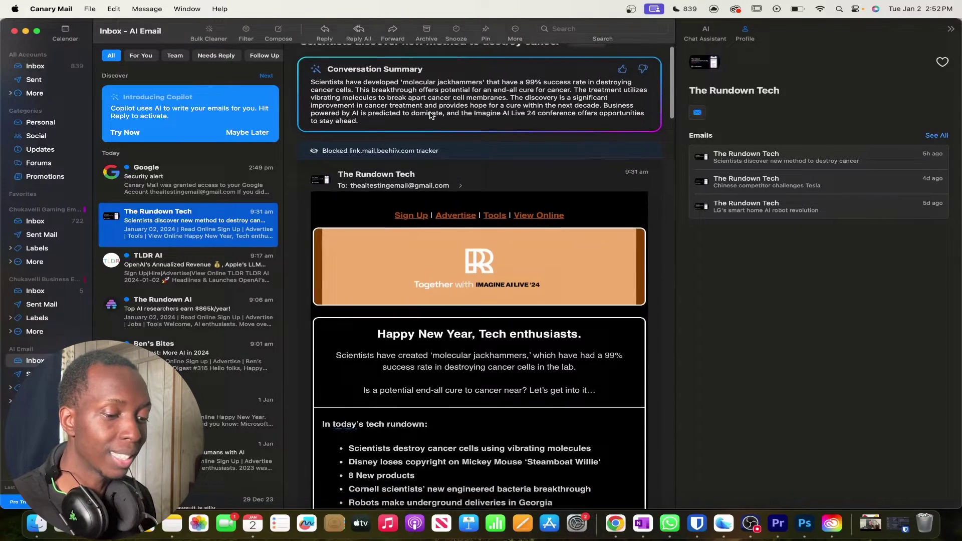
scroll(430, 115, down, 10)
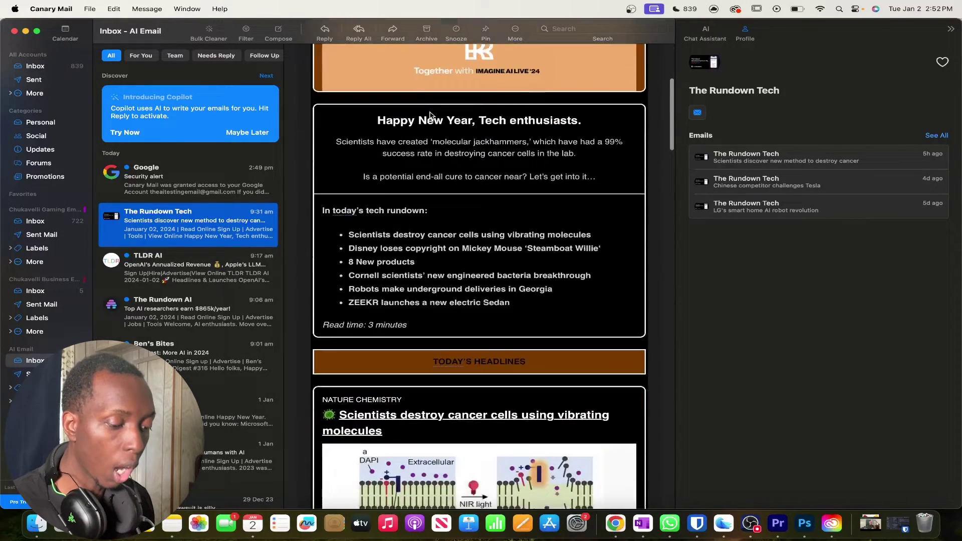
scroll(430, 115, down, 1)
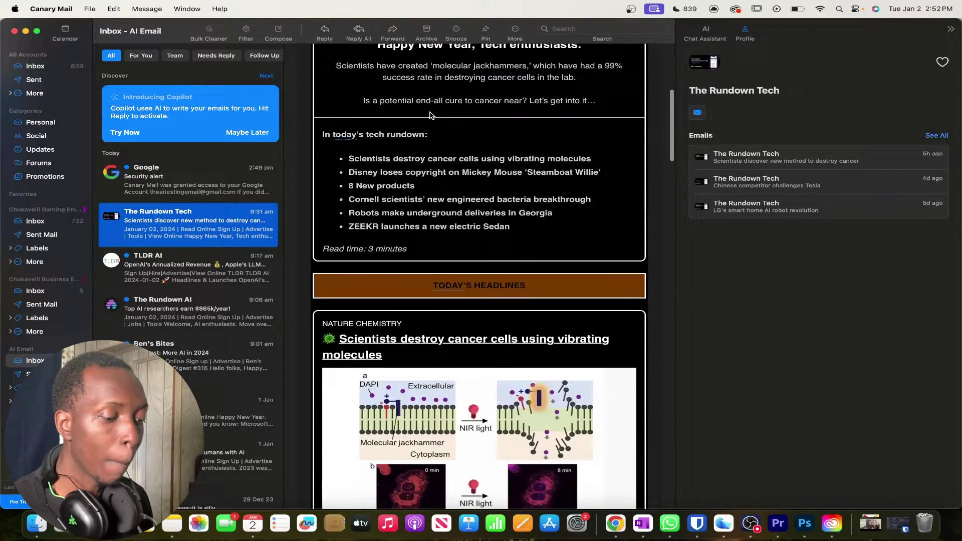
scroll(430, 116, up, 5)
scroll(430, 115, down, 15)
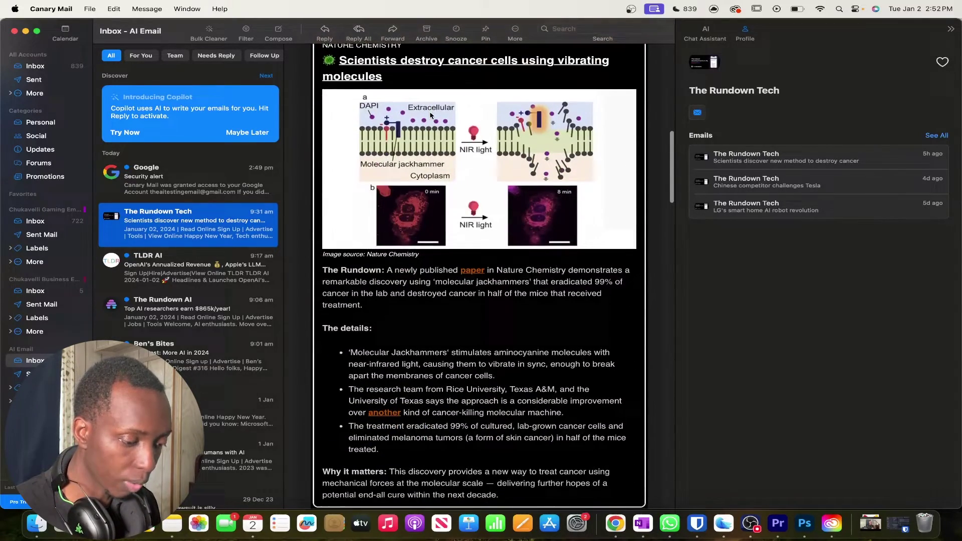
scroll(429, 115, up, 2)
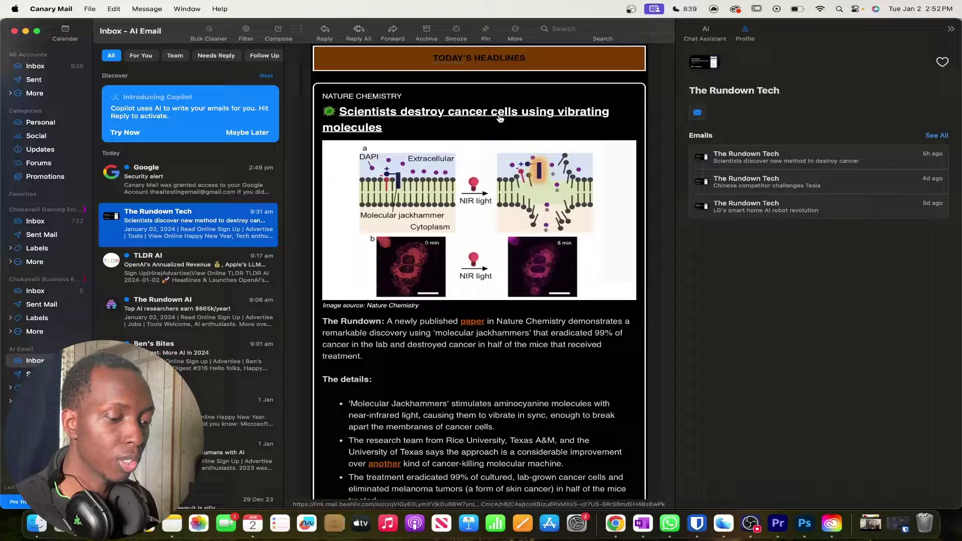
scroll(507, 130, down, 4)
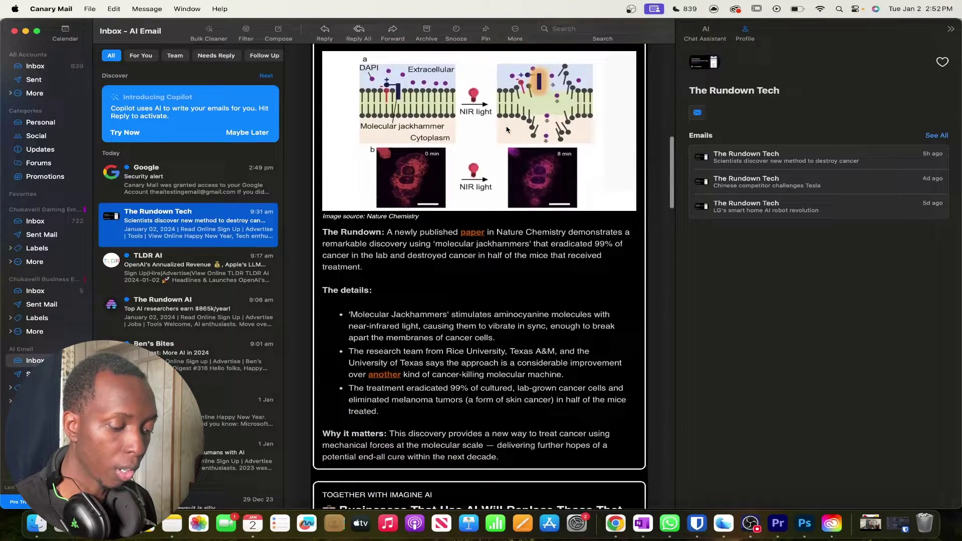
scroll(506, 130, down, 15)
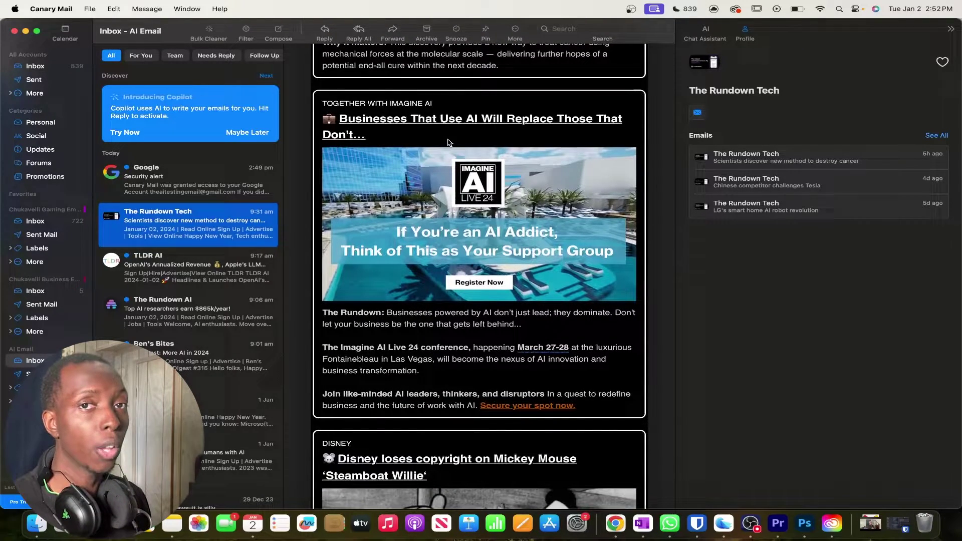
scroll(434, 86, down, 2)
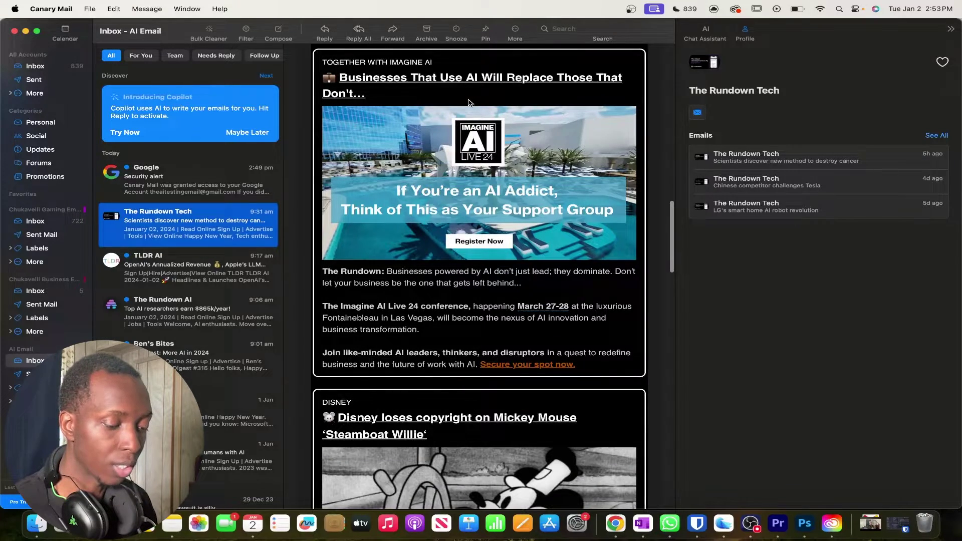
scroll(471, 105, down, 12)
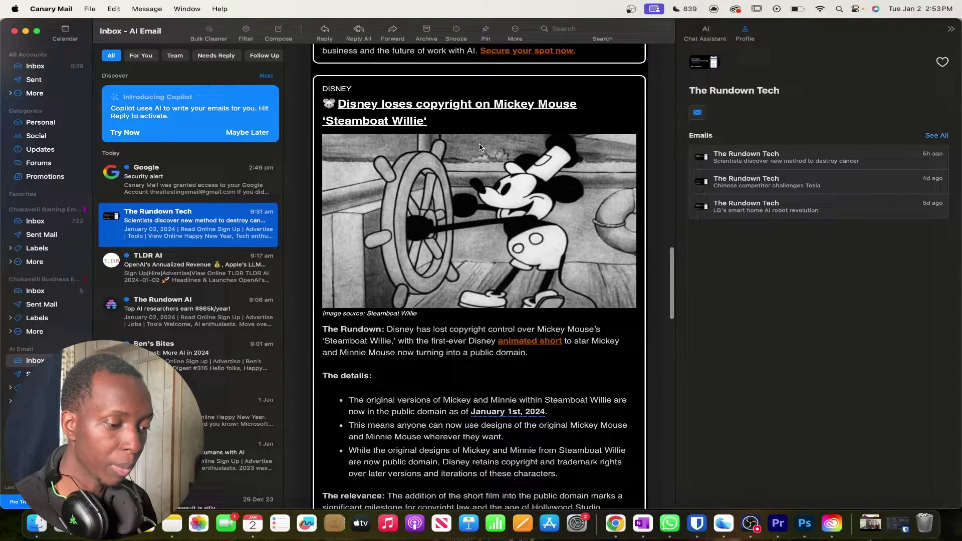
scroll(483, 176, down, 14)
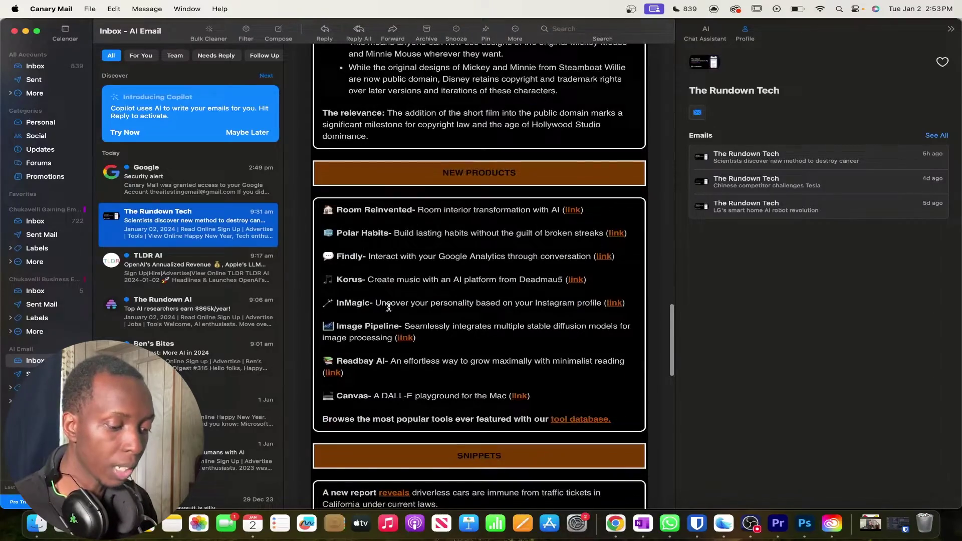
scroll(389, 309, down, 20)
scroll(389, 309, up, 20)
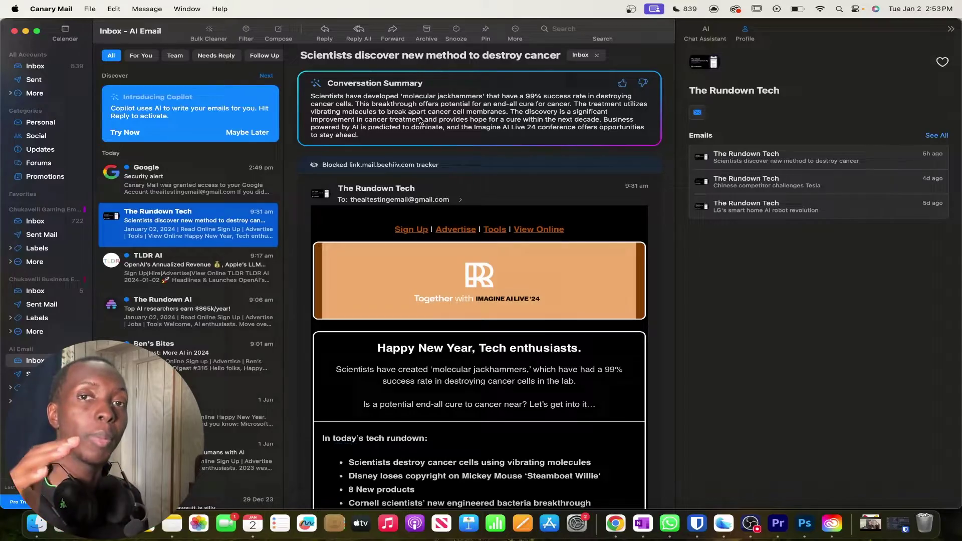
scroll(422, 329, down, 20)
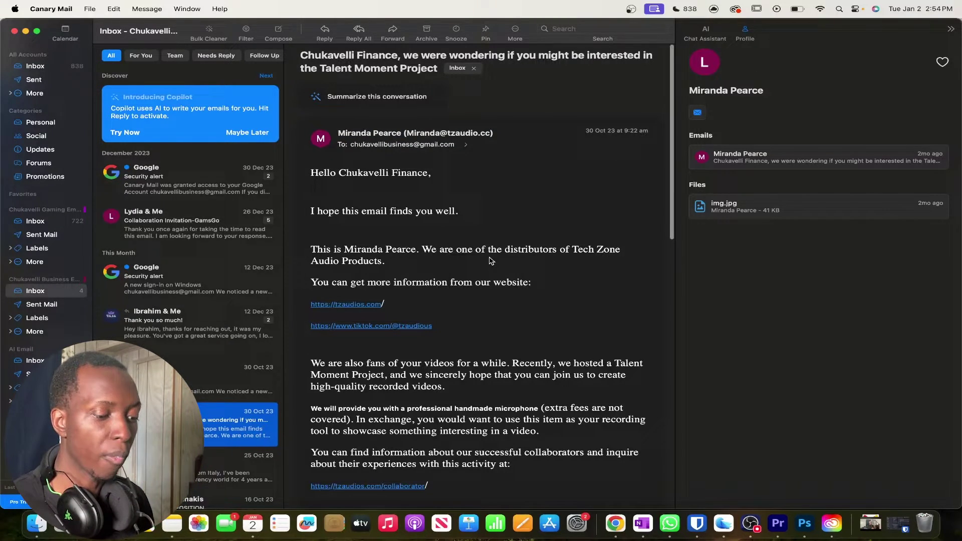
- Generate a Copilot summary of the Talent Moment Project email and read through it
scroll(491, 260, down, 5)
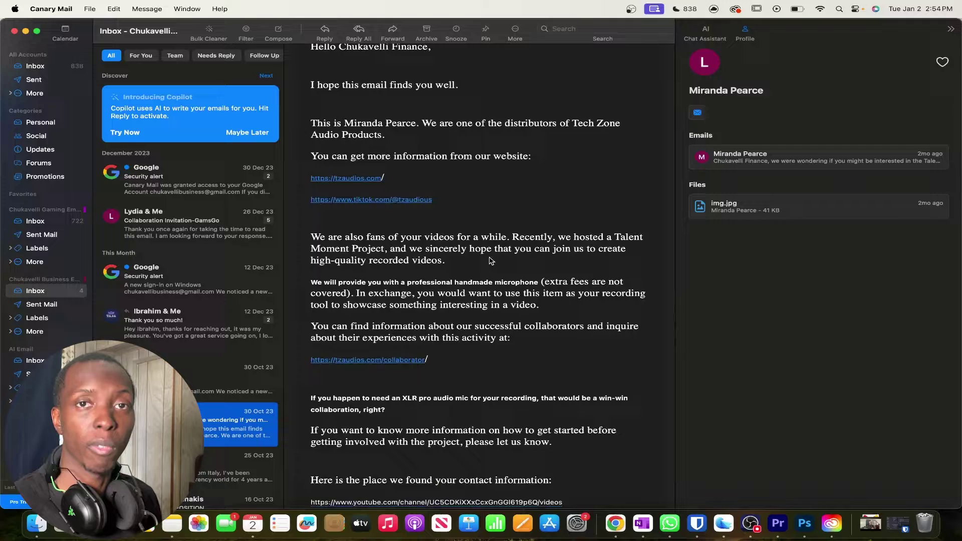
scroll(491, 260, down, 4)
scroll(441, 165, up, 10)
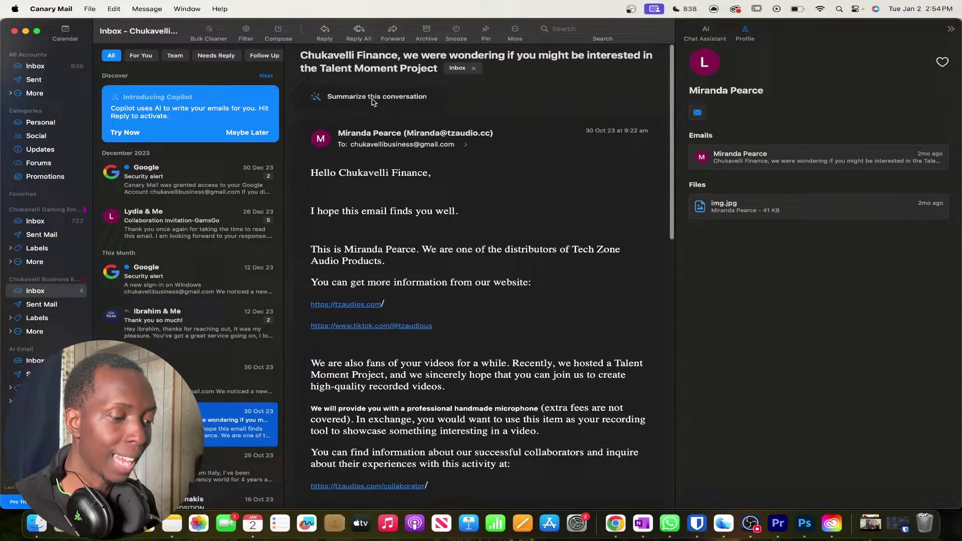
click(362, 101)
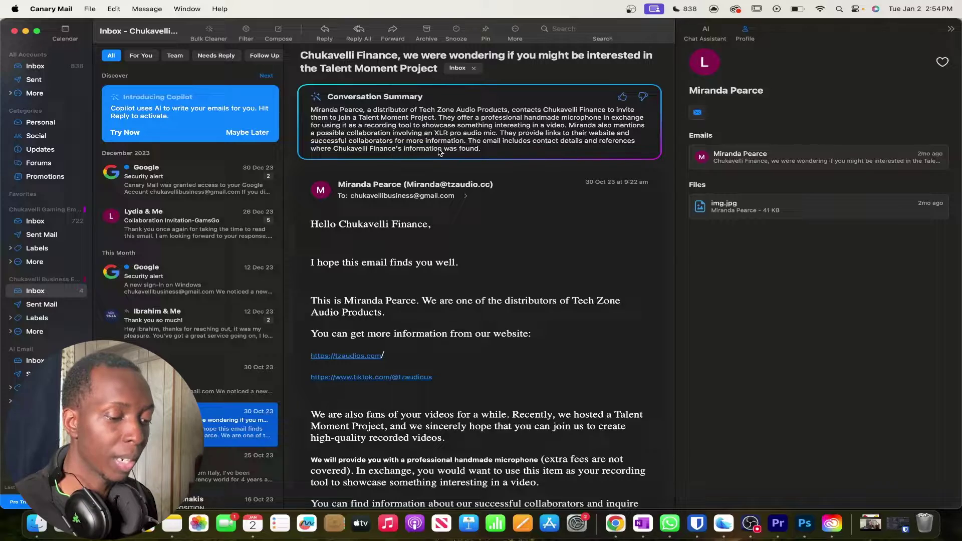
scroll(456, 275, down, 15)
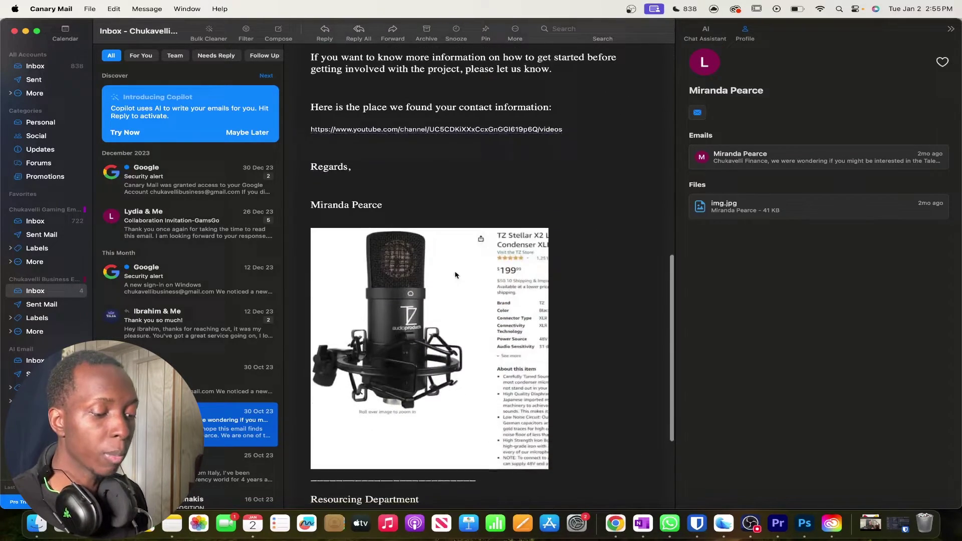
scroll(456, 275, up, 2)
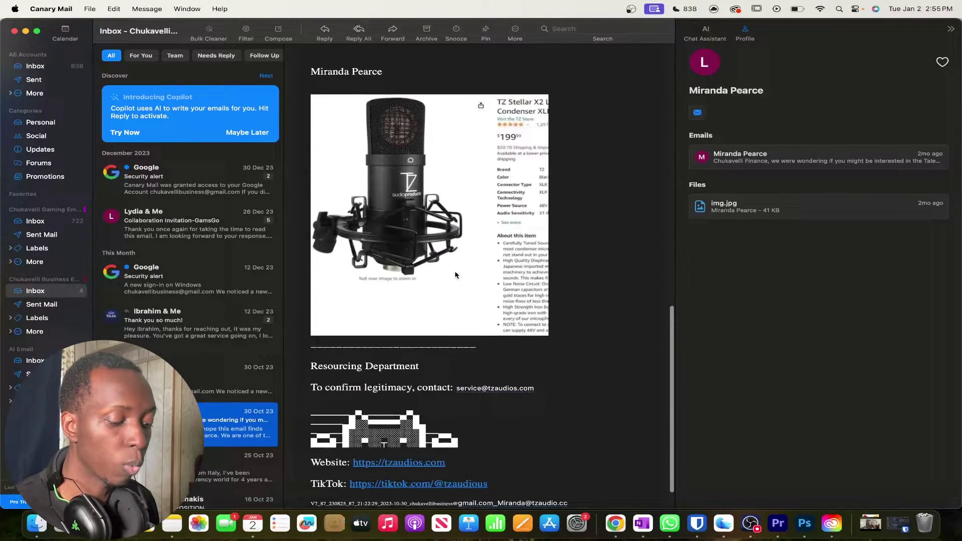
scroll(456, 275, up, 15)
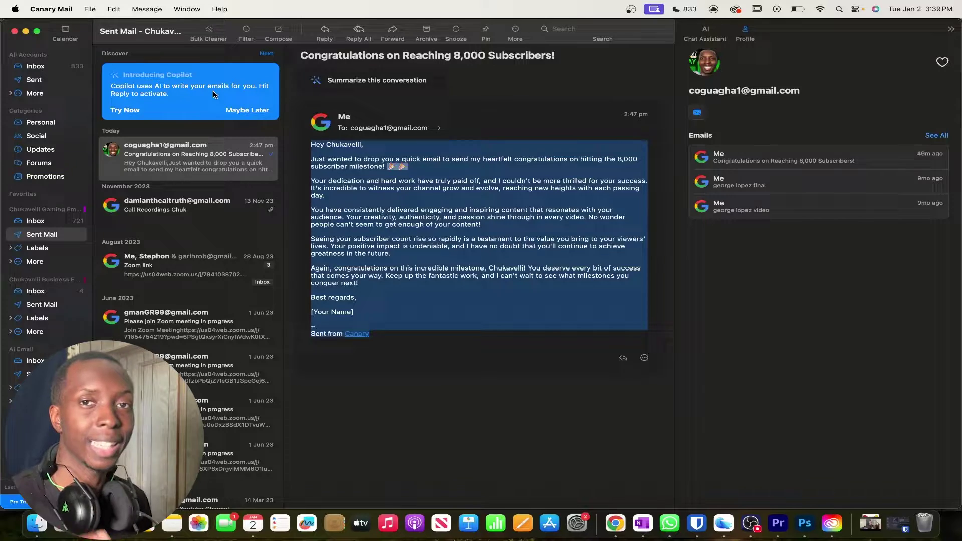
- Start a new email to the same suggested recipient, opening and dismissing Copilot
key(super+n)
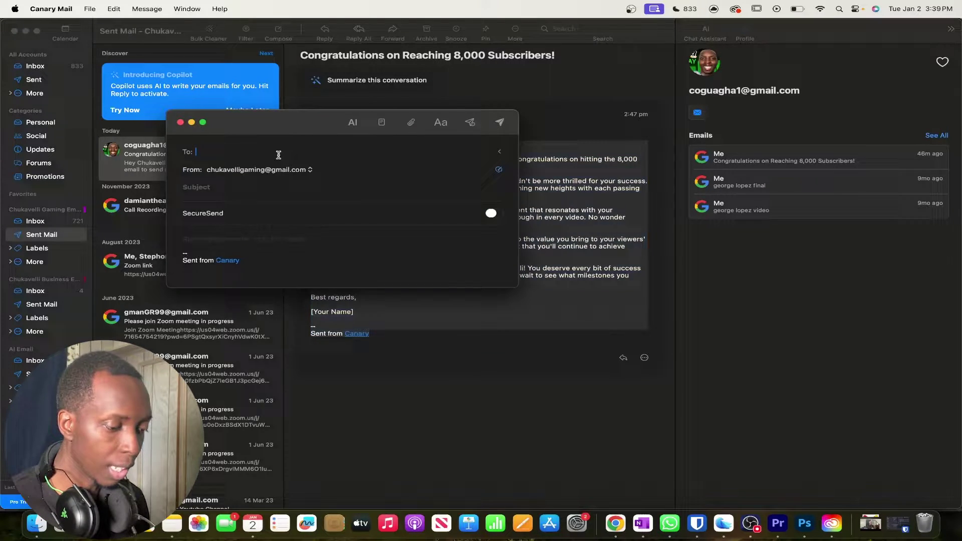
text(c)
key(Tab)
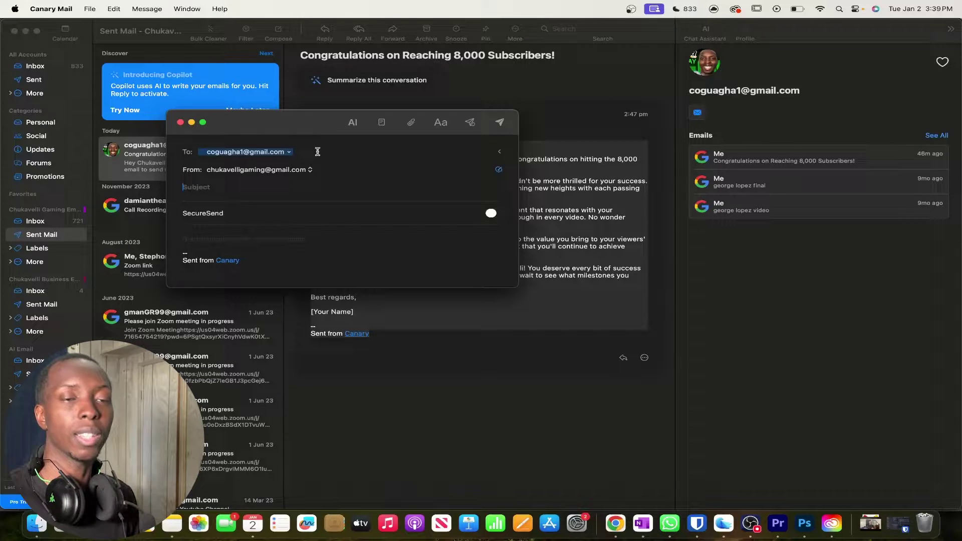
click(351, 123)
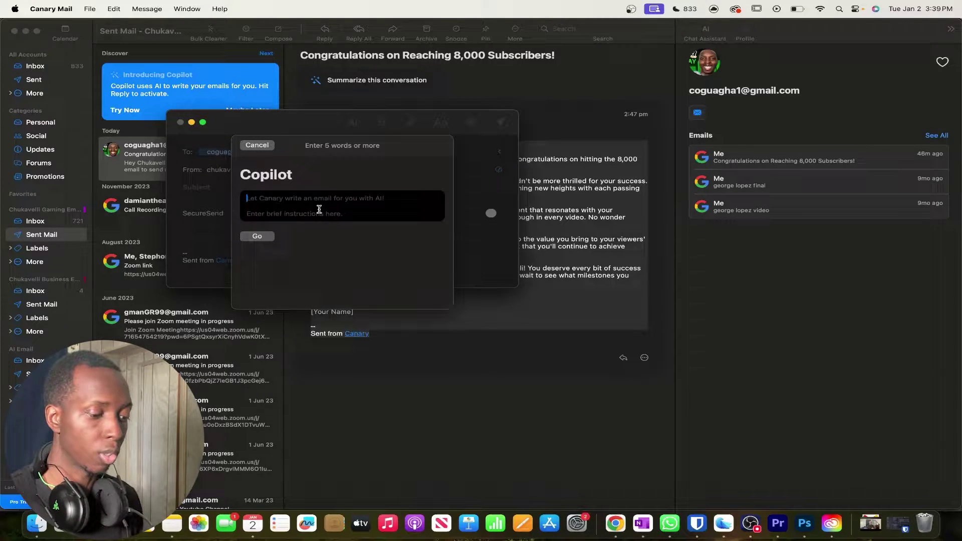
click(257, 145)
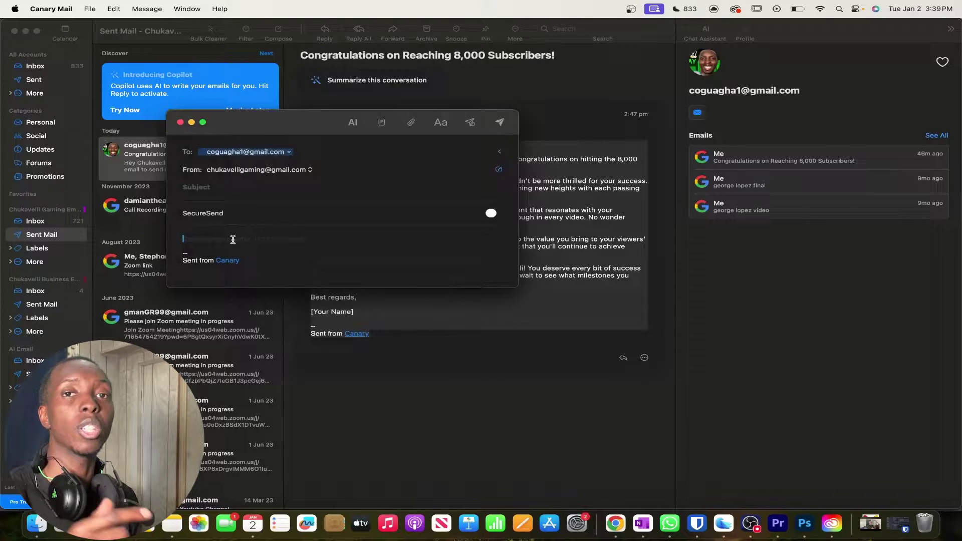
- Paste the congratulations message, delete the duplicate signature, and enlarge the draft window
text([Your Name] -- Sent from Canary)
drag(257, 264, 187, 249)
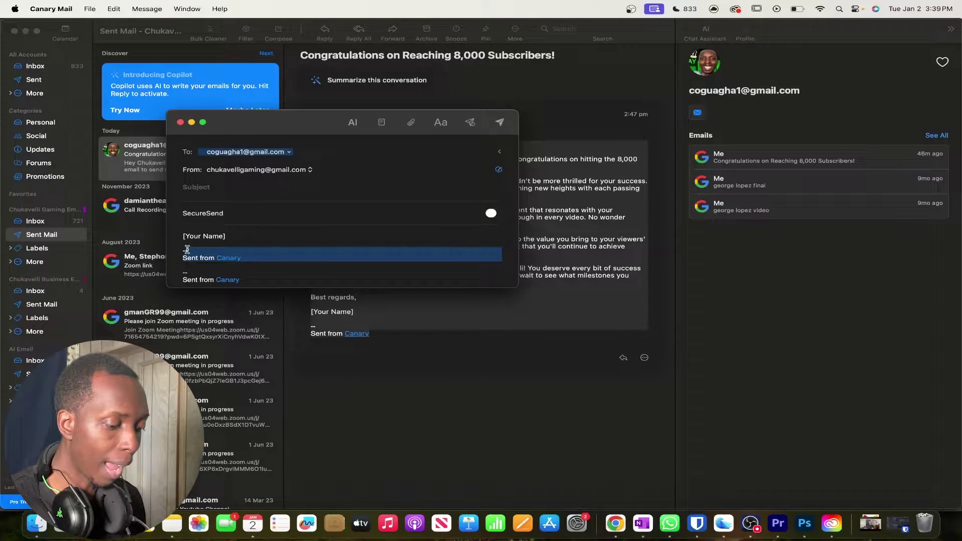
key(BackSpace)
key(Return)
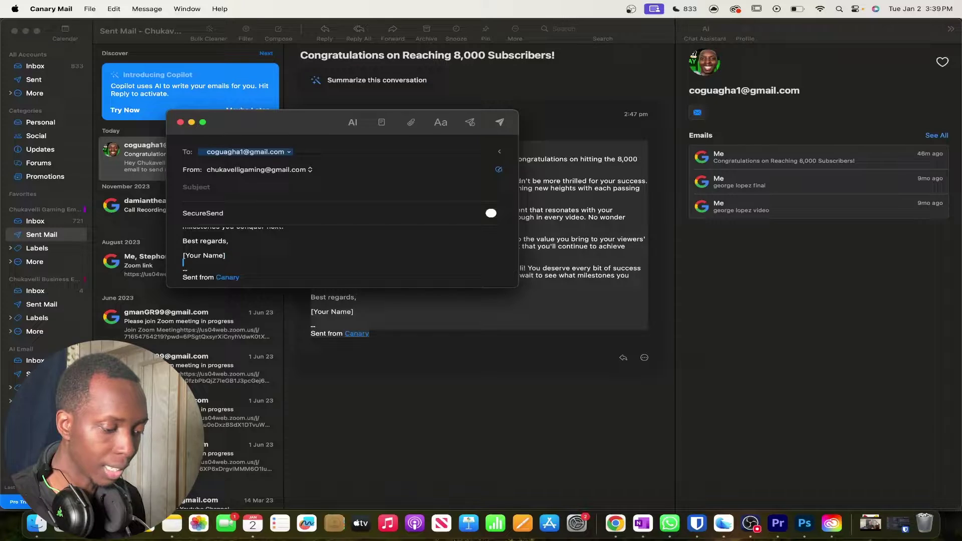
scroll(287, 242, up, 5)
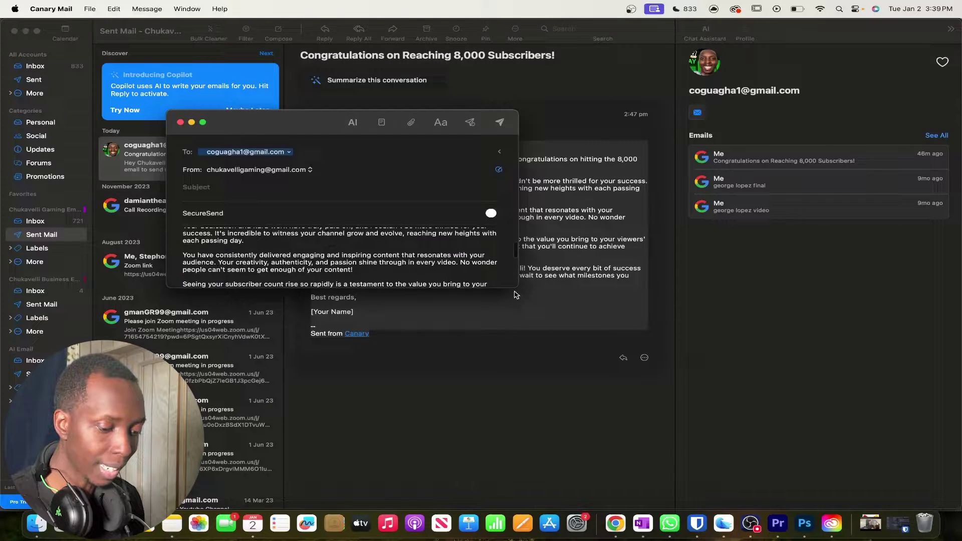
drag(514, 286, 679, 449)
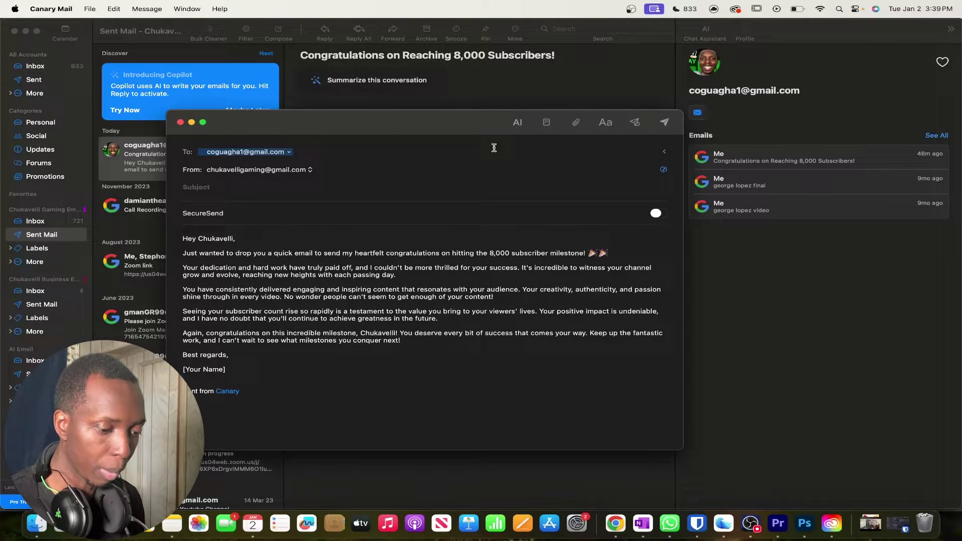
- Open and close the AI writing options menu for the draft
click(518, 123)
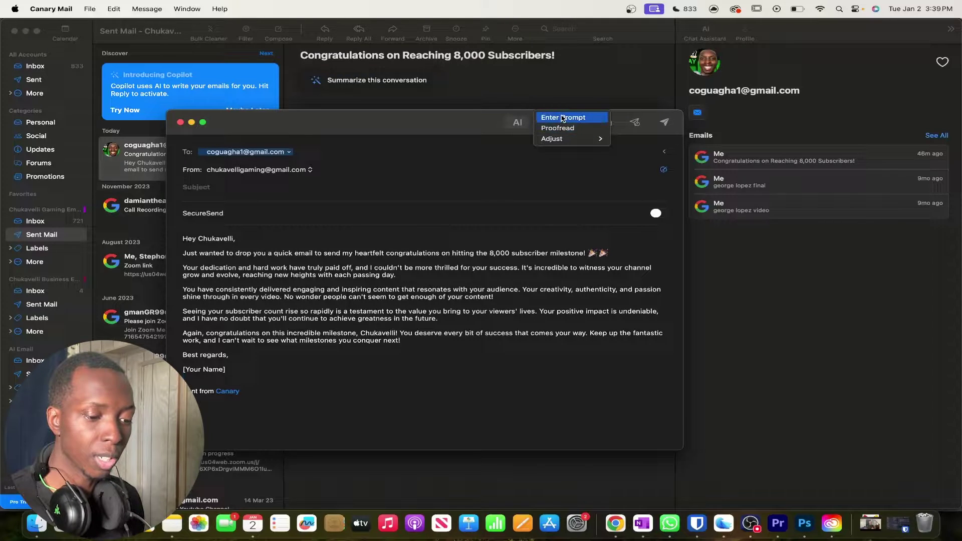
mouse_move(561, 142)
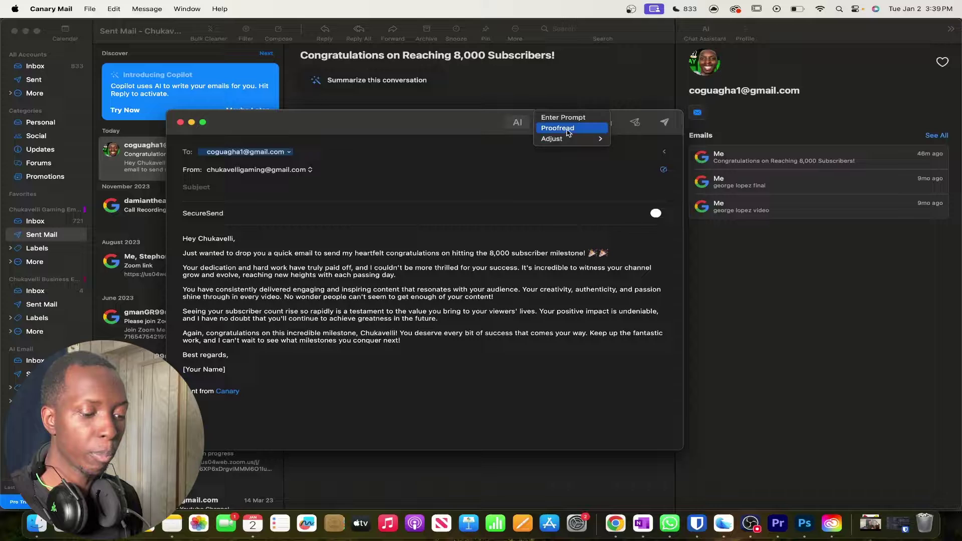
click(569, 133)
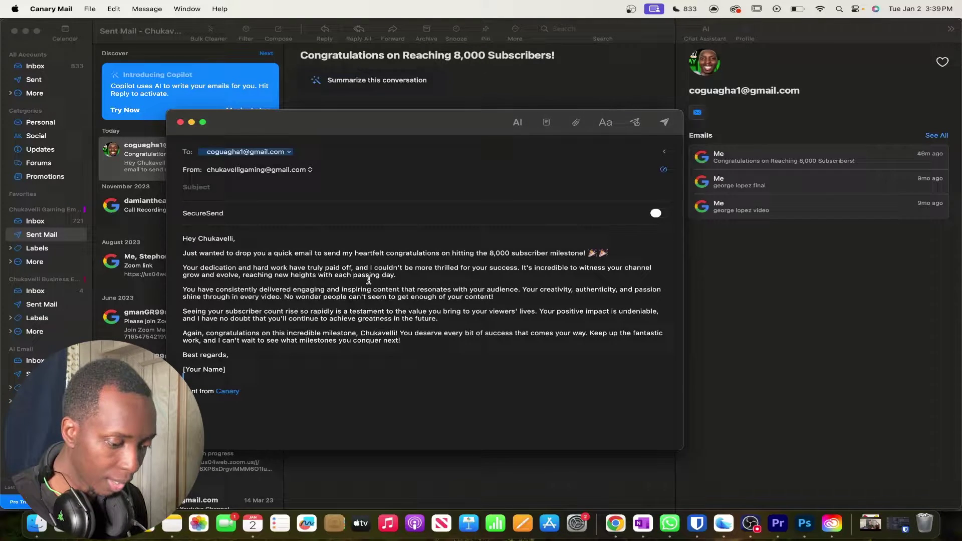
- Add typos to 'passing', 'inspiring', 'success', 'Keep' and 'subscriber', then bring up the AI menu
key(BackSpace)
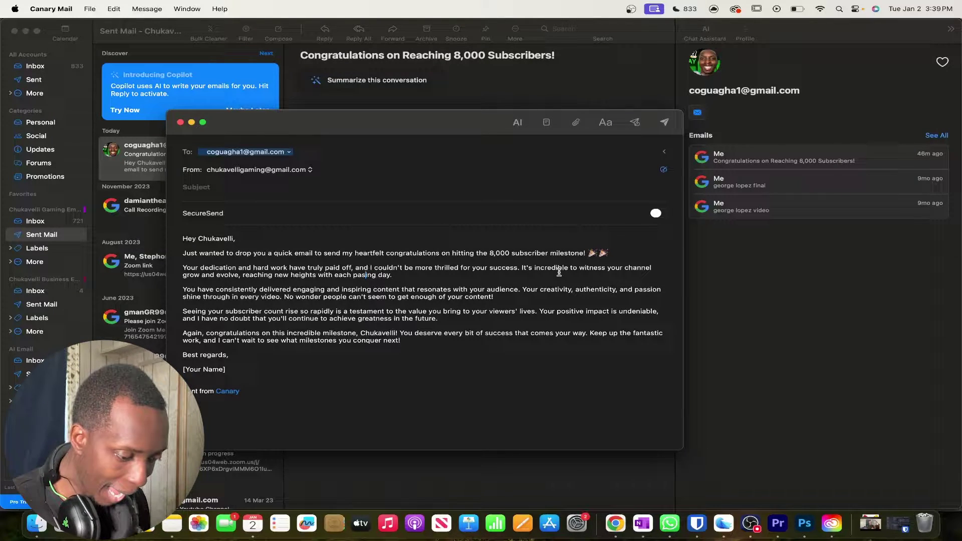
key(Down)
key(BackSpace)
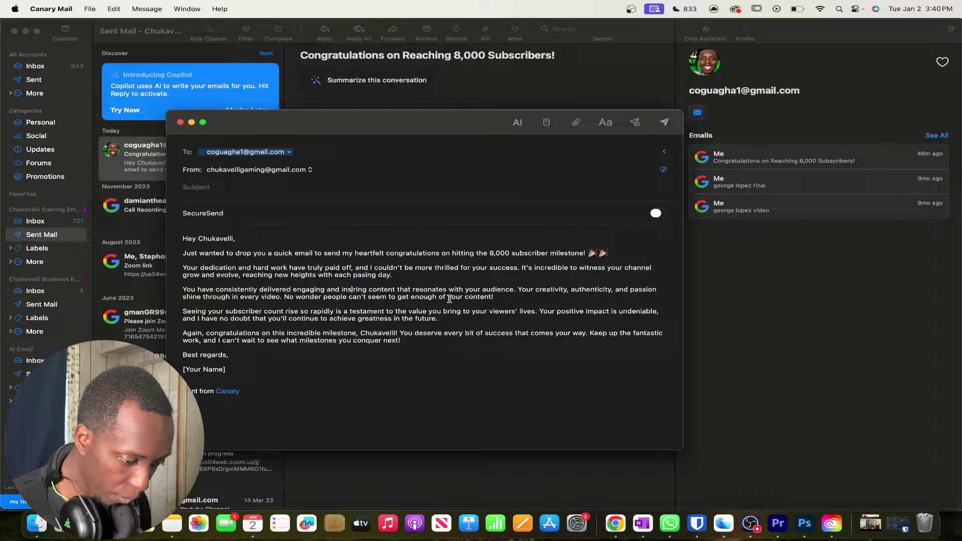
click(497, 334)
key(BackSpace)
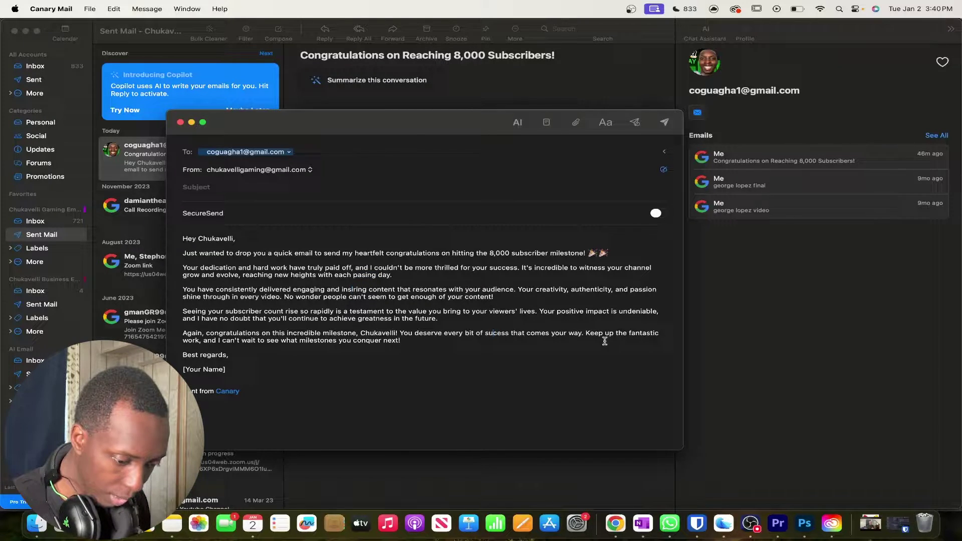
key(BackSpace)
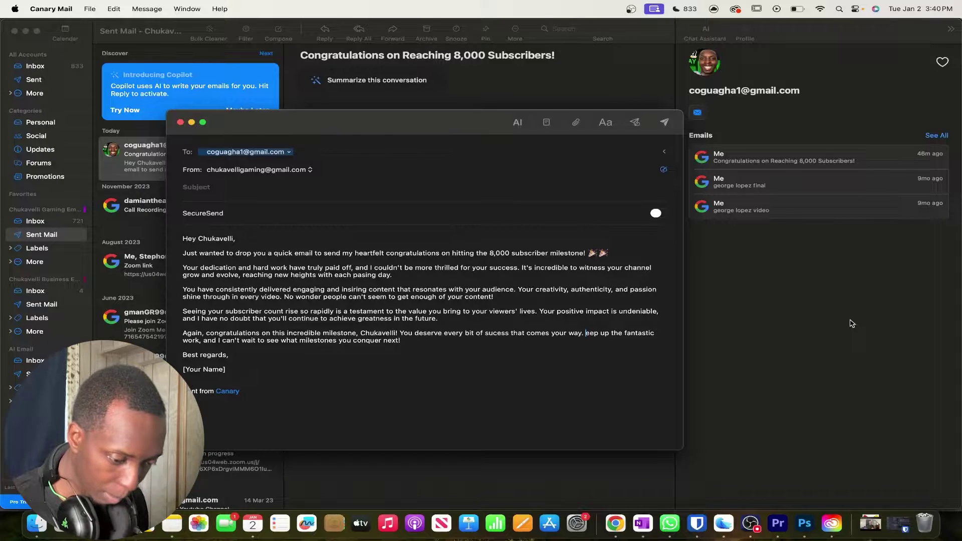
click(261, 311)
key(BackSpace)
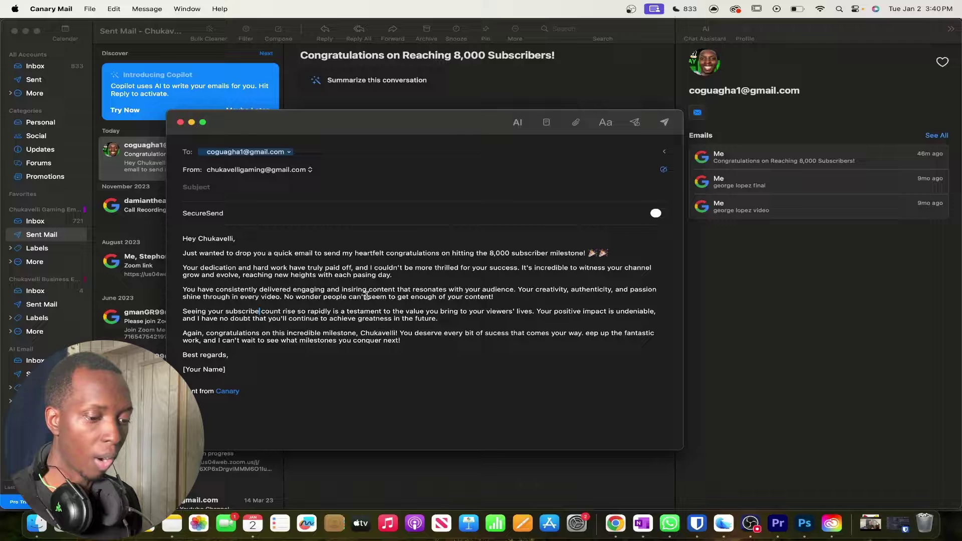
click(518, 123)
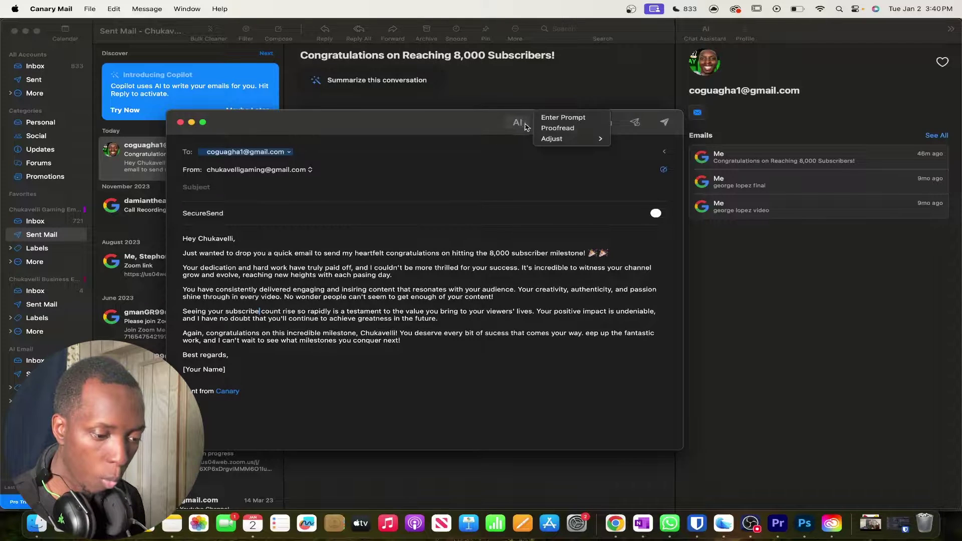
- Run Copilot Proofread on the draft and scroll through the corrected version with subject line
click(563, 129)
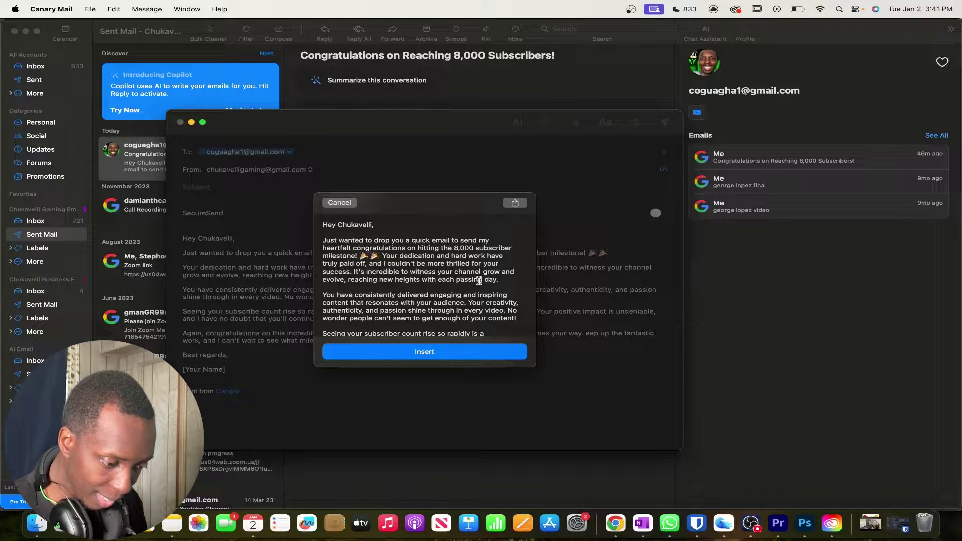
scroll(433, 275, down, 5)
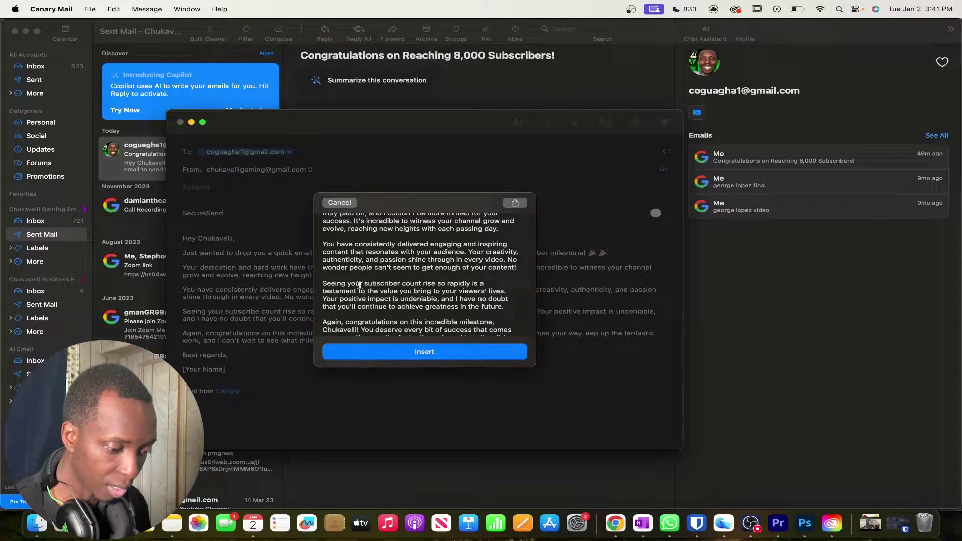
scroll(444, 279, down, 3)
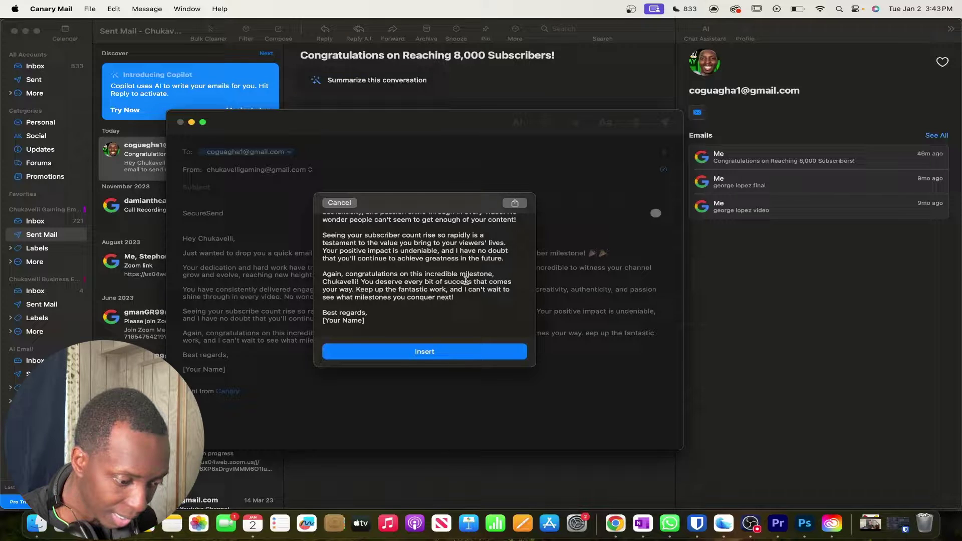
scroll(466, 280, up, 3)
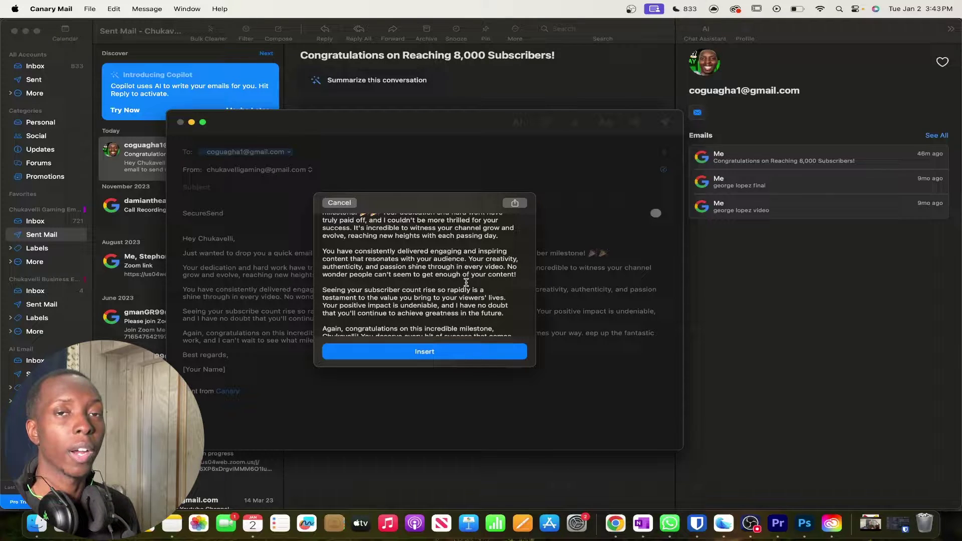
scroll(466, 282, up, 5)
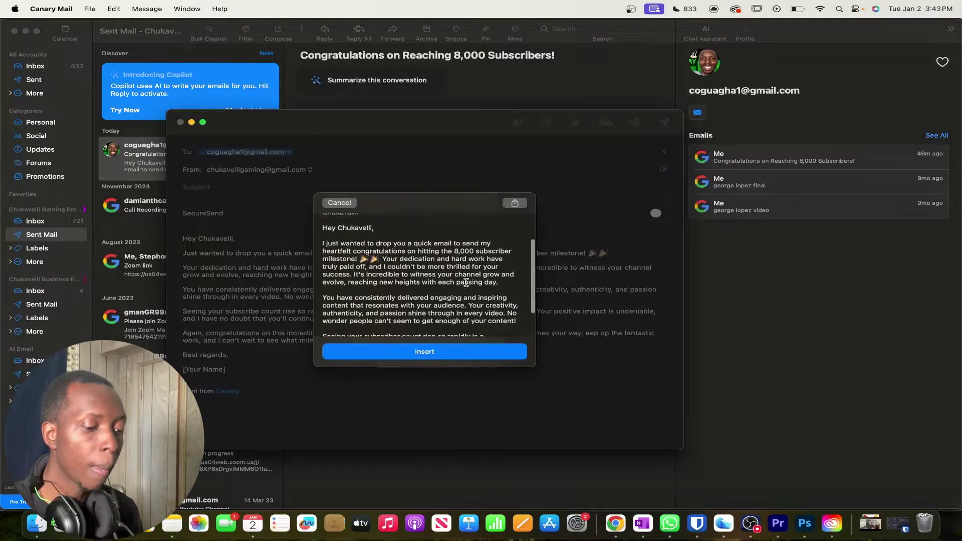
- Insert the proofread draft, replace [Your Name] with the sender's name, and send it
click(434, 352)
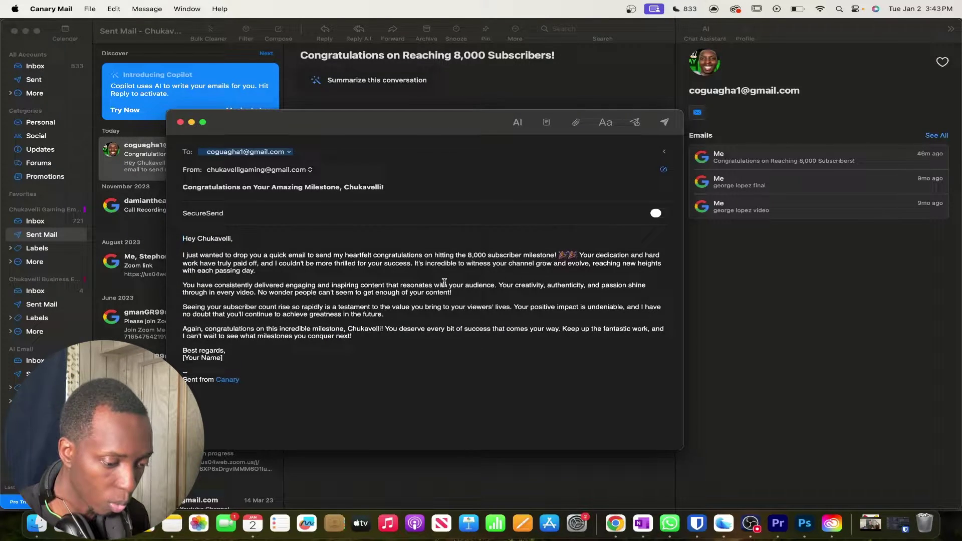
drag(223, 358, 181, 358)
text(Chukwubuikem Oguagha)
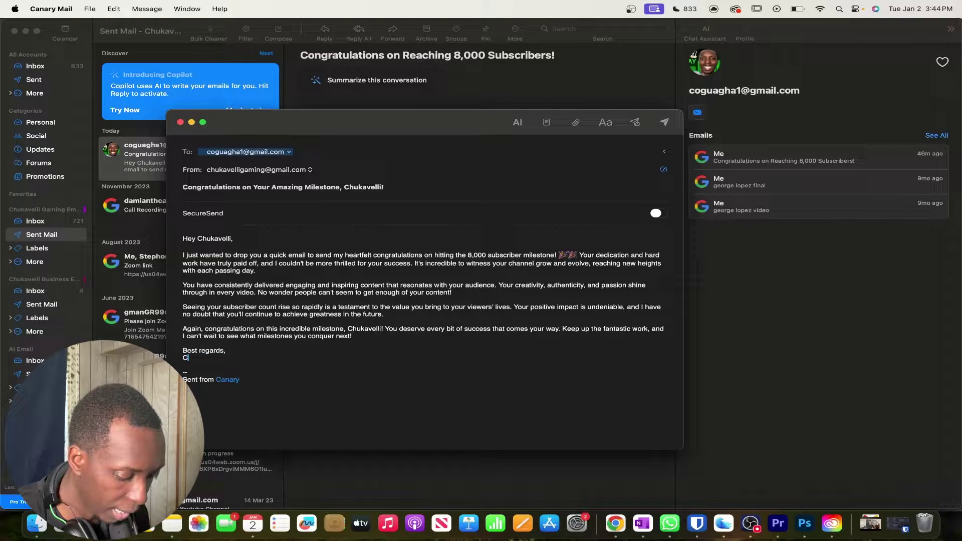
click(664, 122)
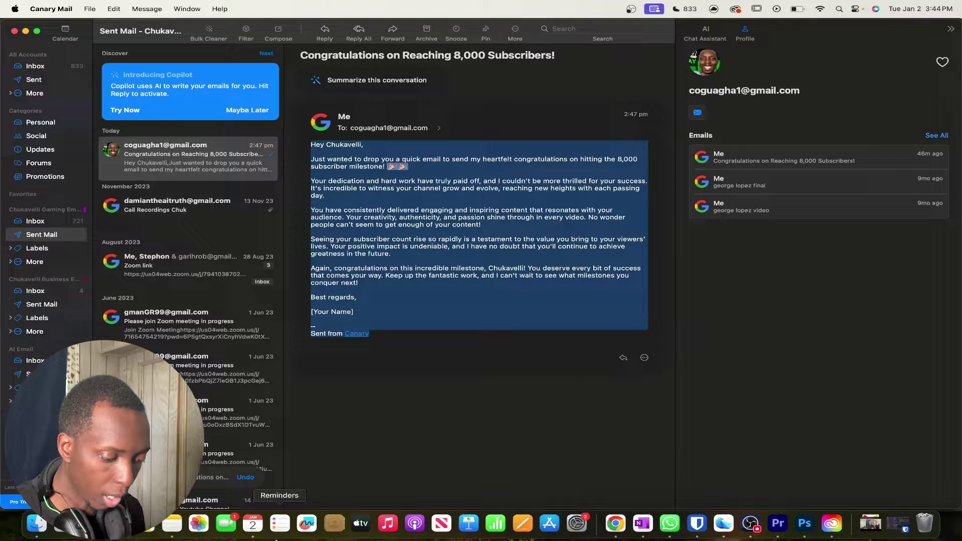
click(614, 524)
- In Gmail, open 'Congratulations on Your Amazing Milestone' and check the corrected text and signed name
click(591, 27)
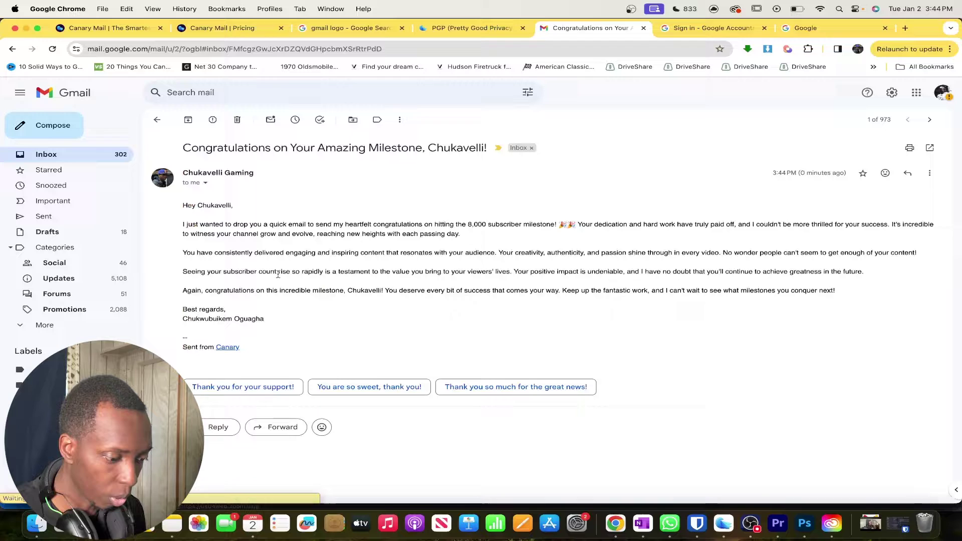
drag(182, 318, 269, 324)
click(889, 272)
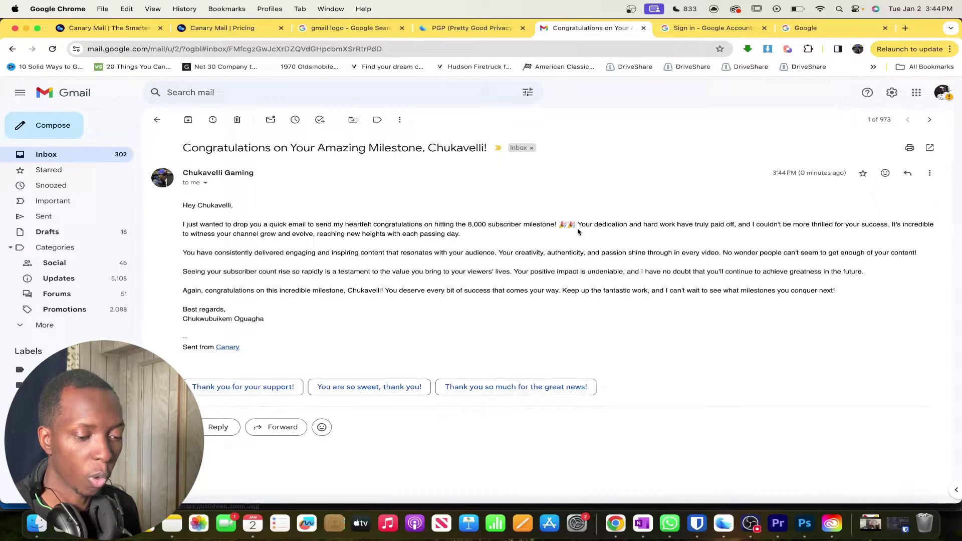
- Back in Canary Mail, have Copilot generate a condolence draft about the recipient's lost dog
key(super+Tab)
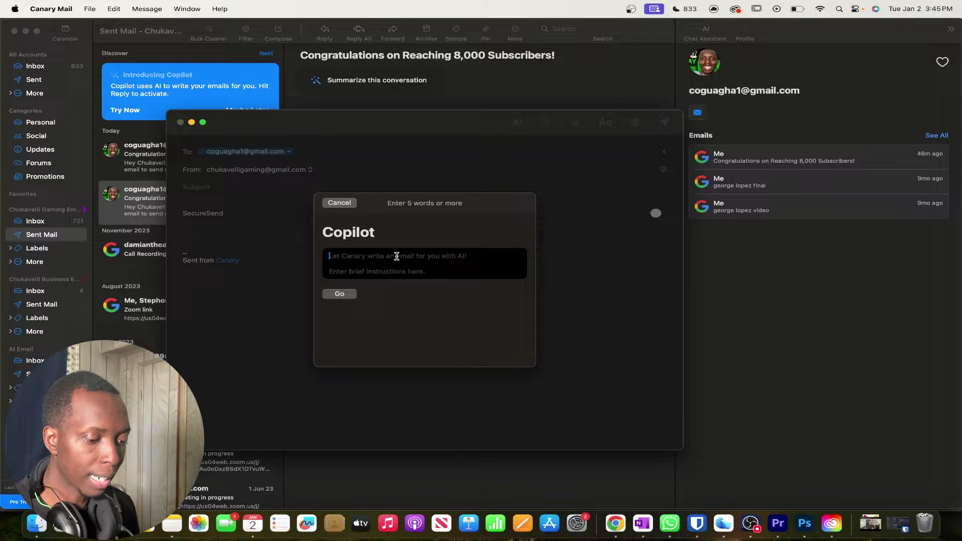
text(Shar)
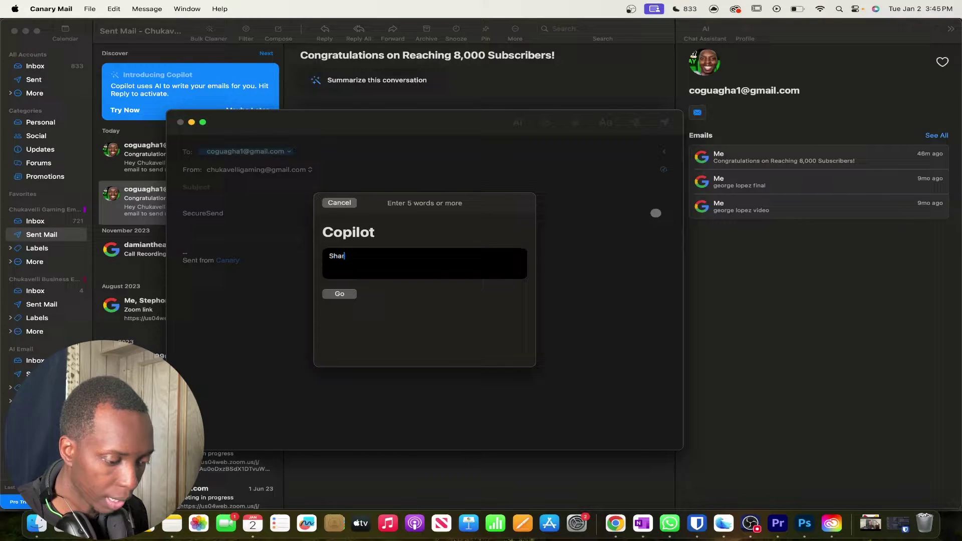
text(ing my condolen)
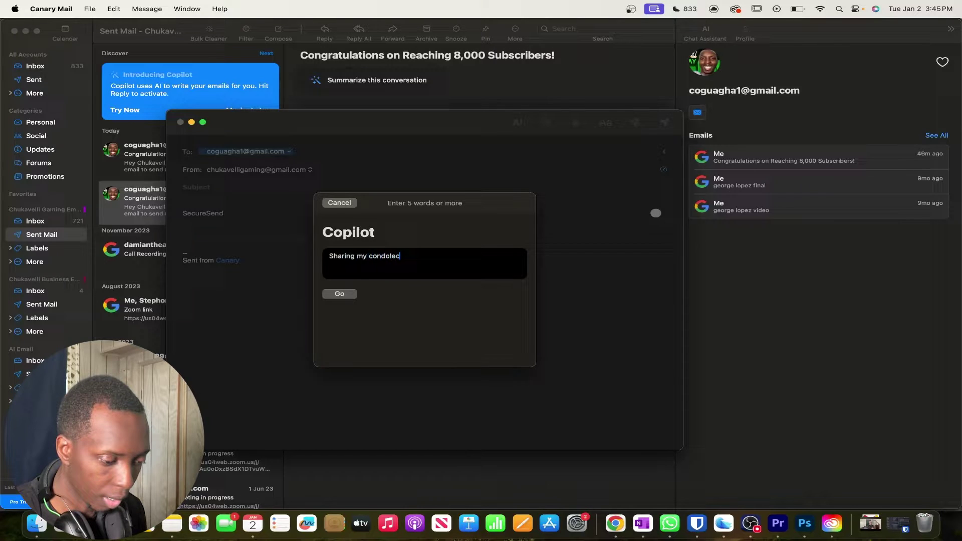
text(ces for Chukwubuikem's lost do)
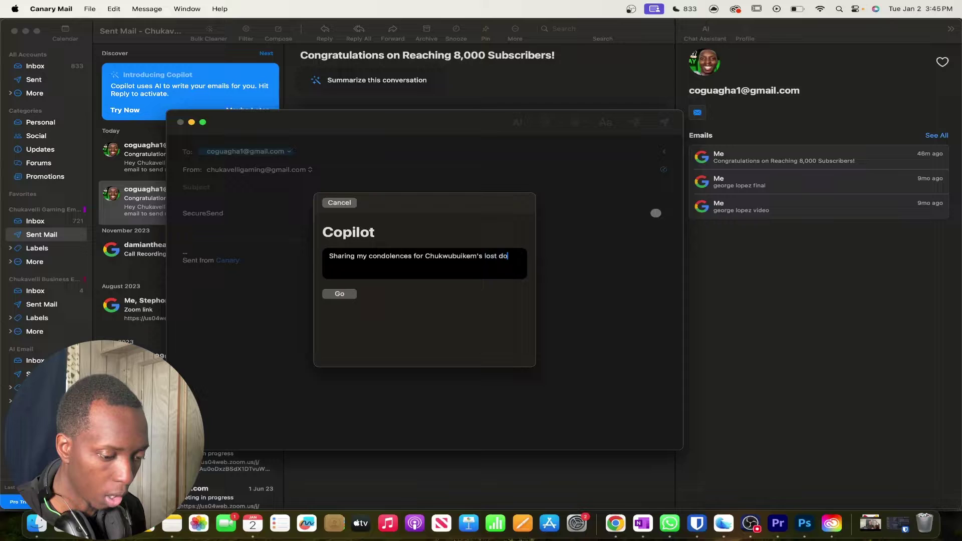
click(339, 294)
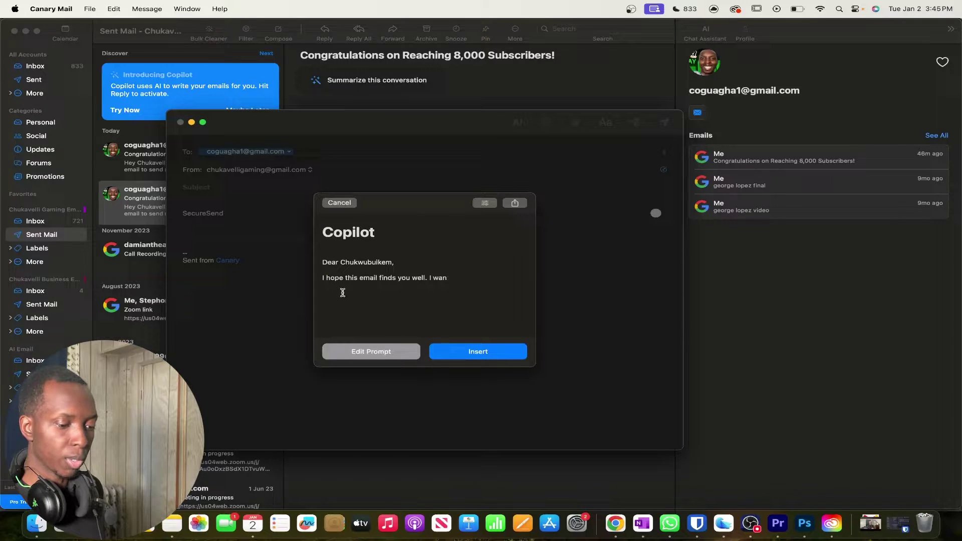
scroll(475, 221, up, 2)
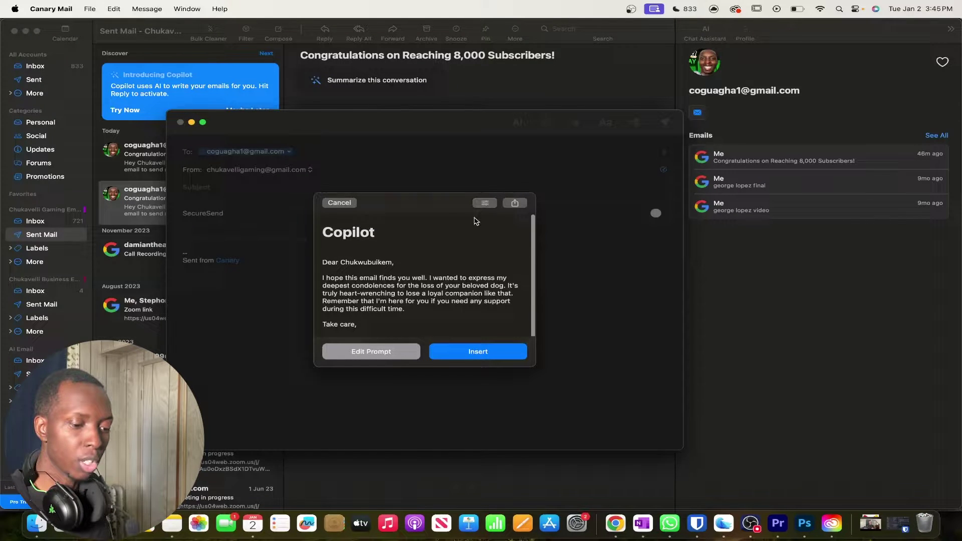
- Translate the Copilot condolence draft into Spanish
click(488, 205)
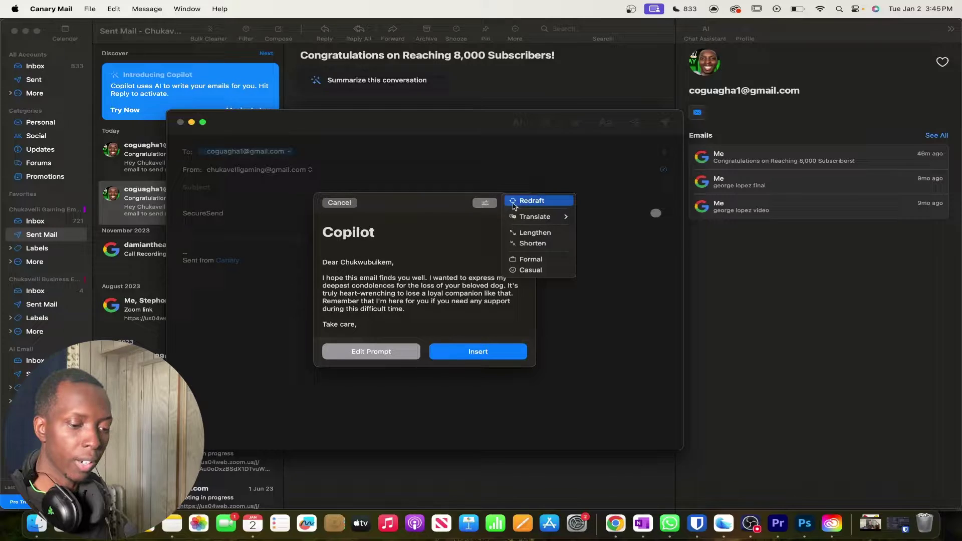
mouse_move(527, 219)
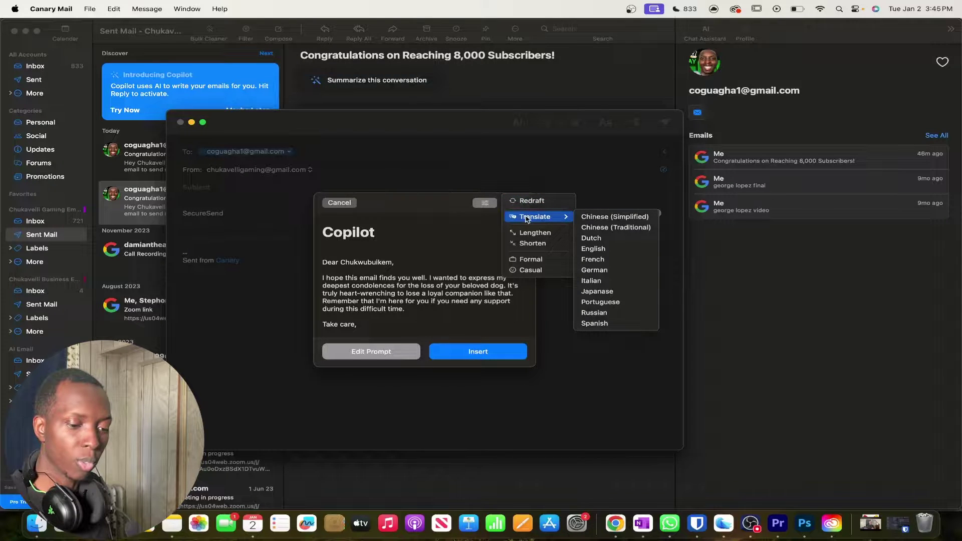
click(595, 324)
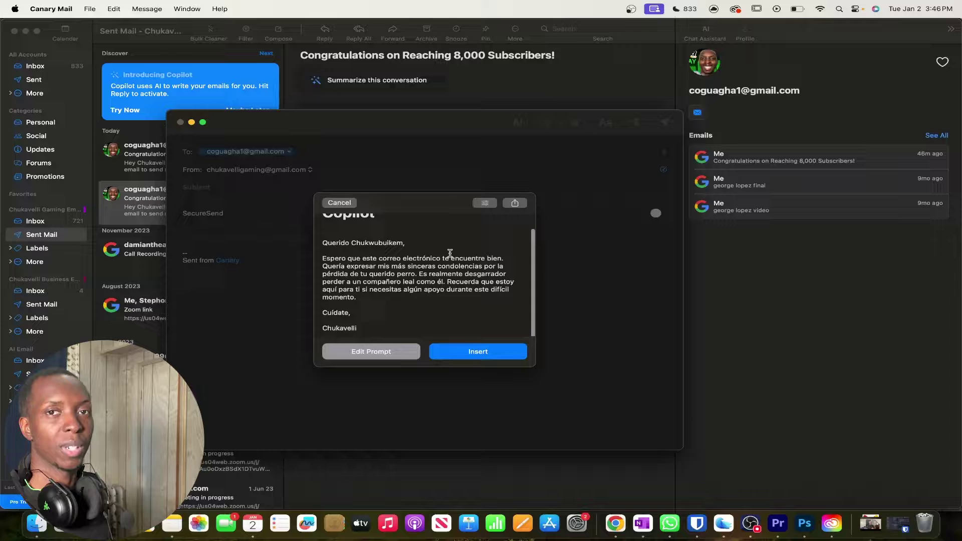
- Enlarge the Copilot draft panel and translate the draft back into English
drag(529, 366, 679, 416)
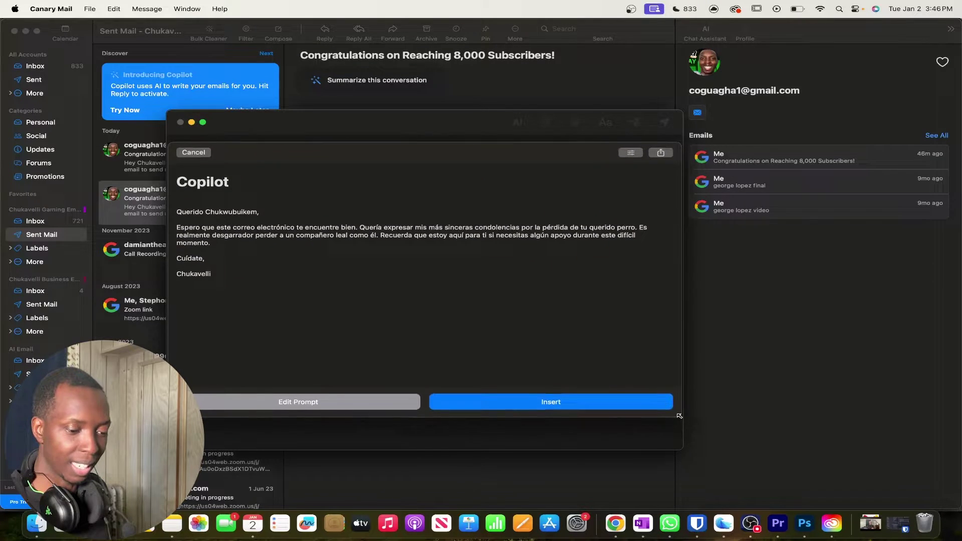
click(637, 155)
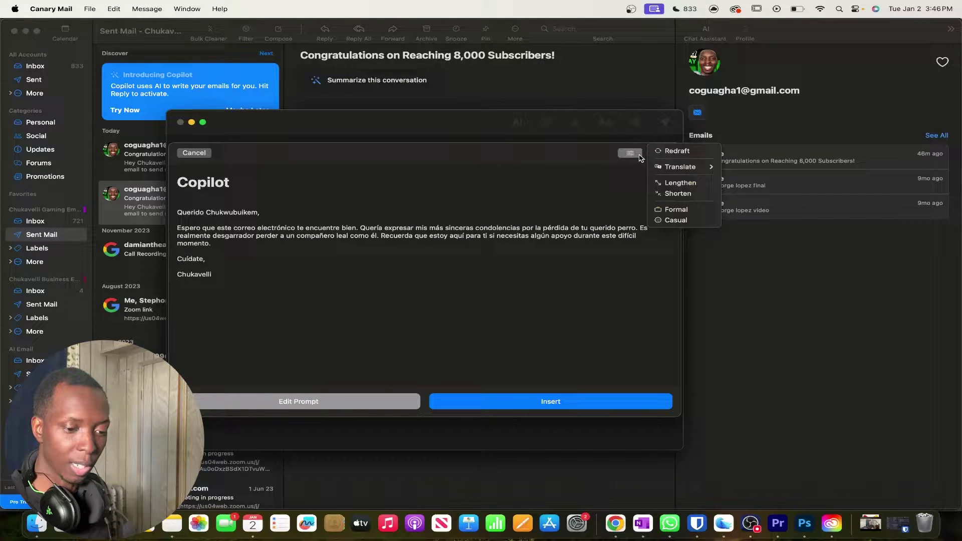
mouse_move(680, 169)
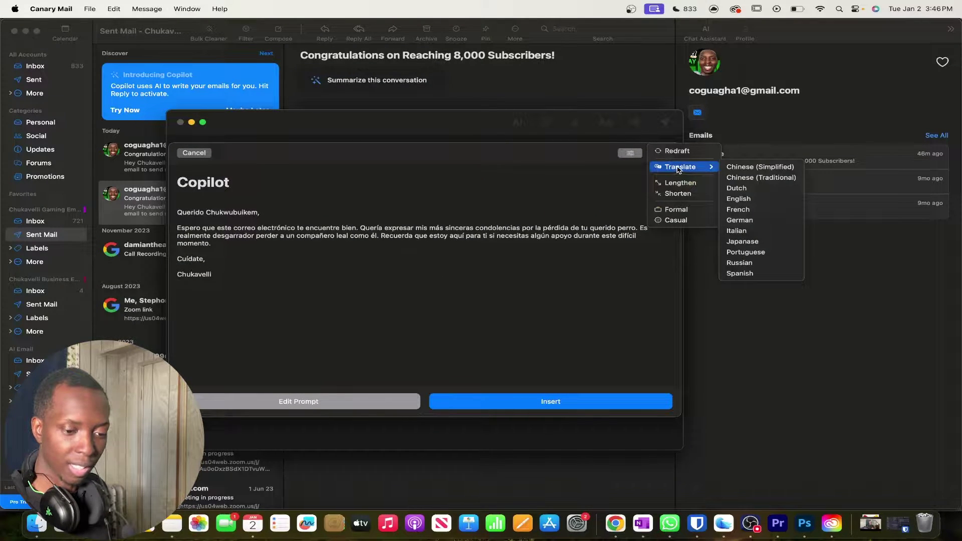
click(742, 199)
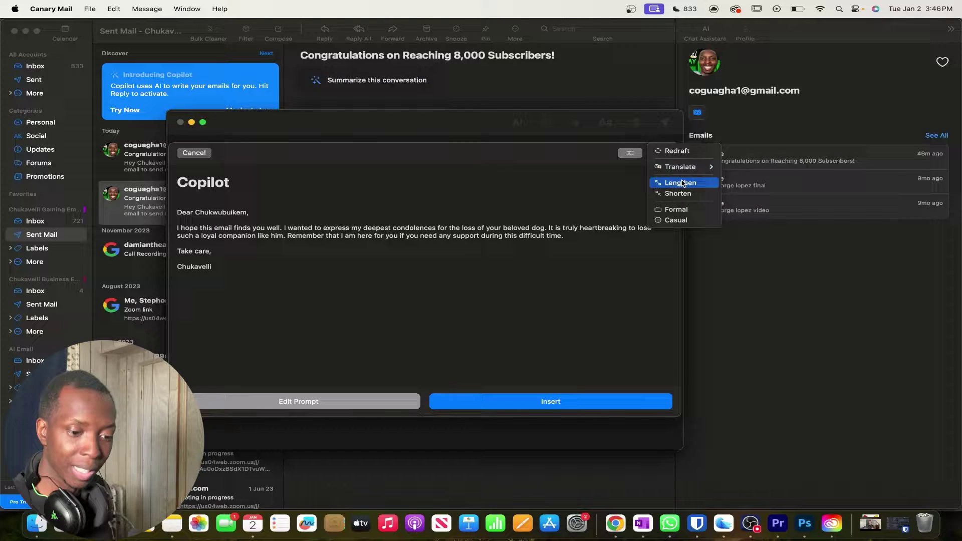
- Lengthen the condolence draft, read through the longer version, and bring up its rework options
click(682, 184)
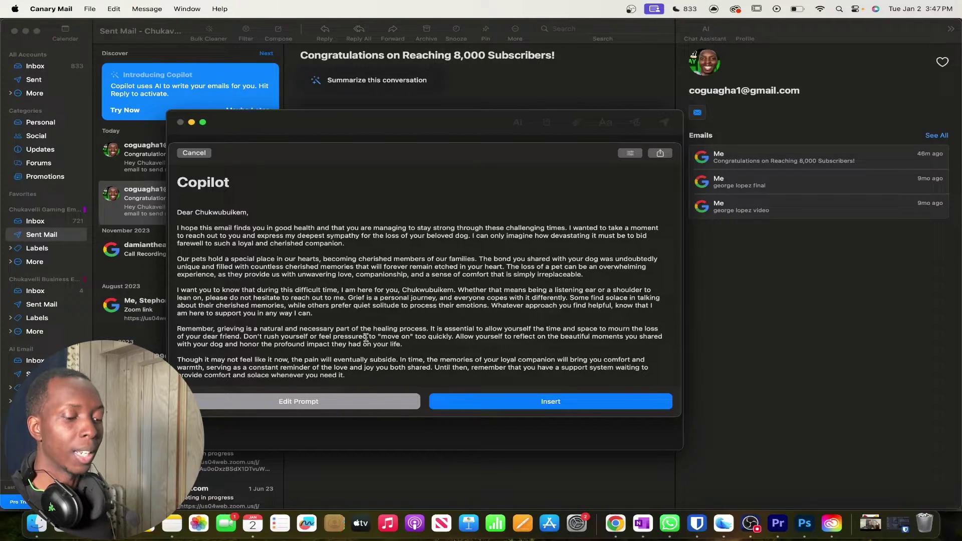
scroll(366, 338, down, 3)
scroll(365, 338, down, 1)
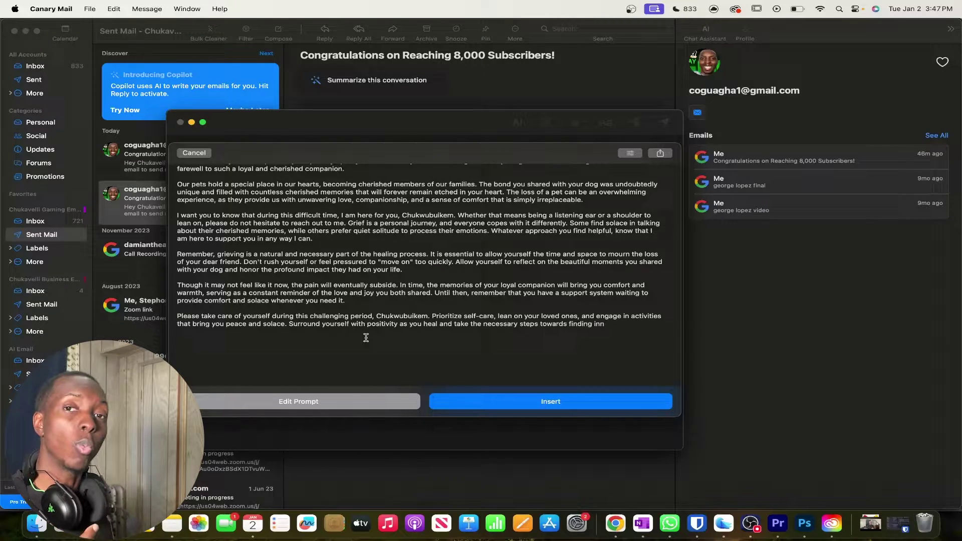
scroll(366, 338, up, 4)
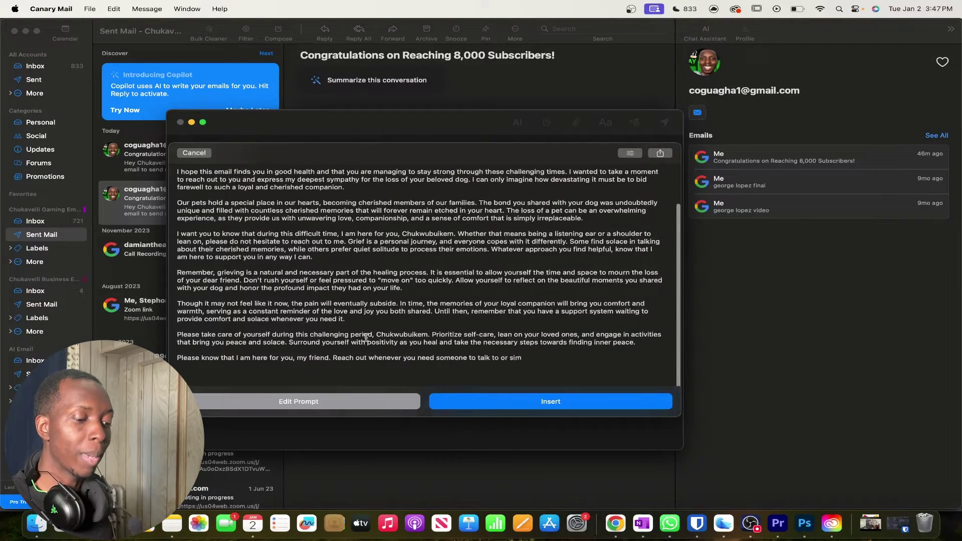
scroll(366, 338, down, 3)
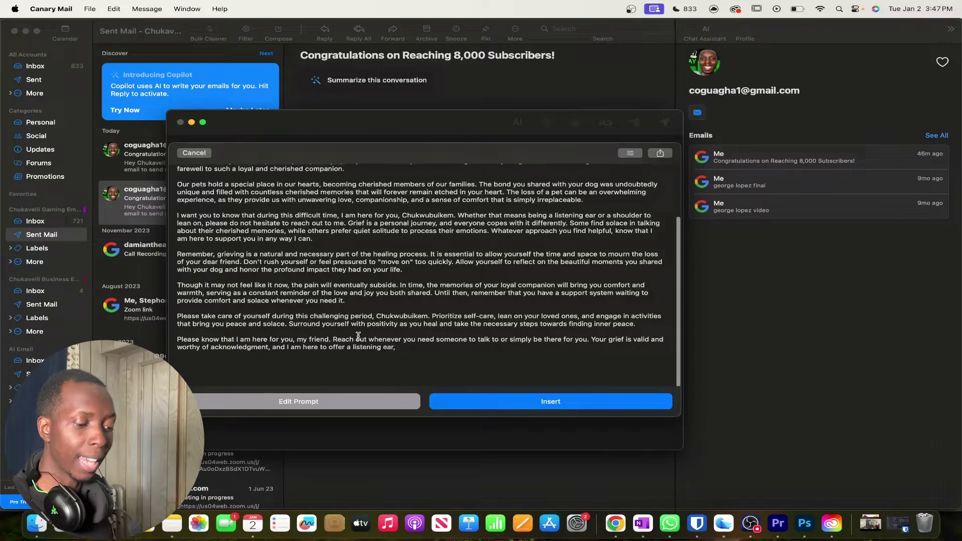
scroll(358, 335, up, 3)
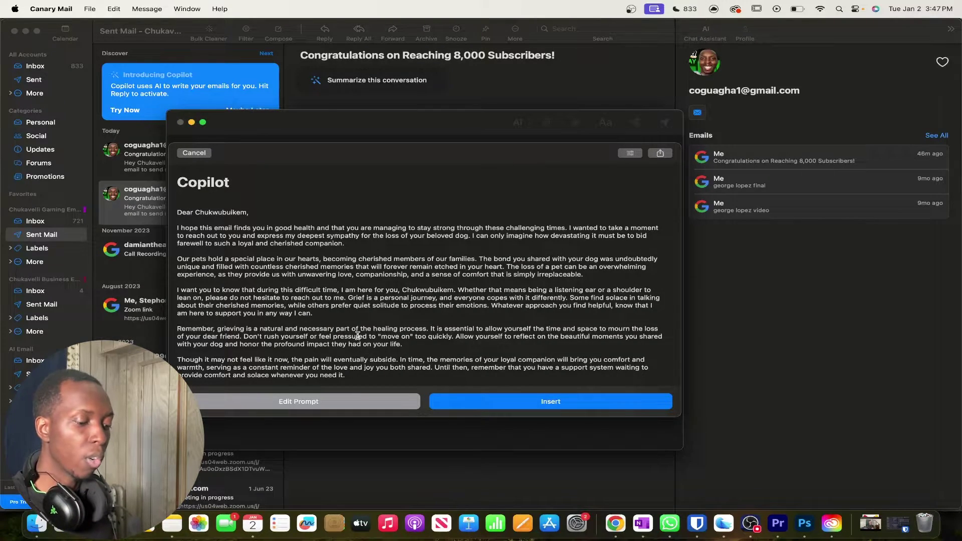
scroll(358, 336, down, 3)
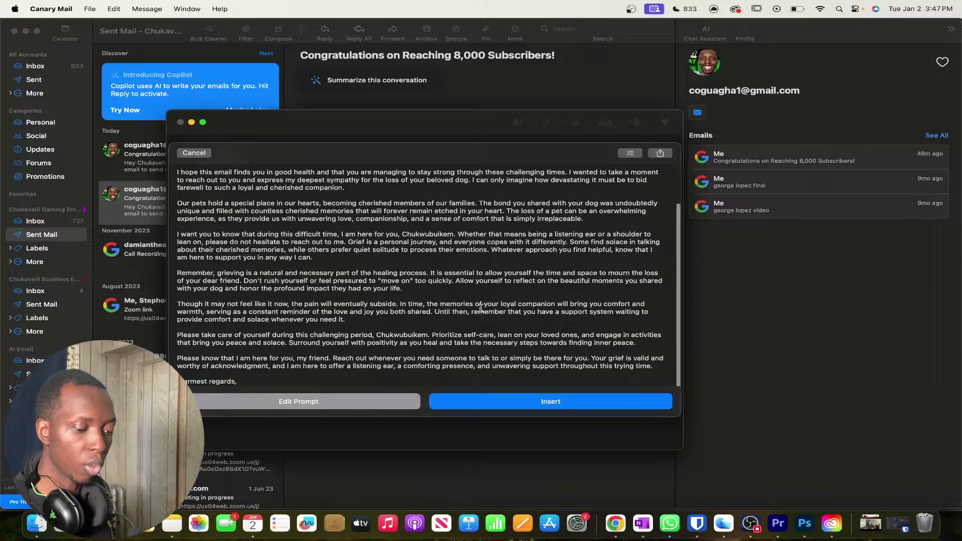
scroll(480, 307, down, 2)
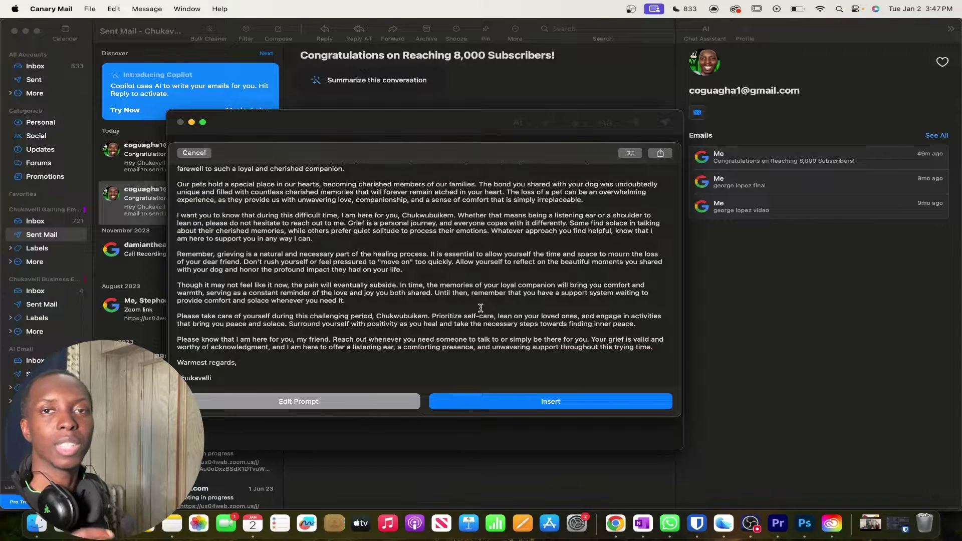
scroll(328, 299, up, 5)
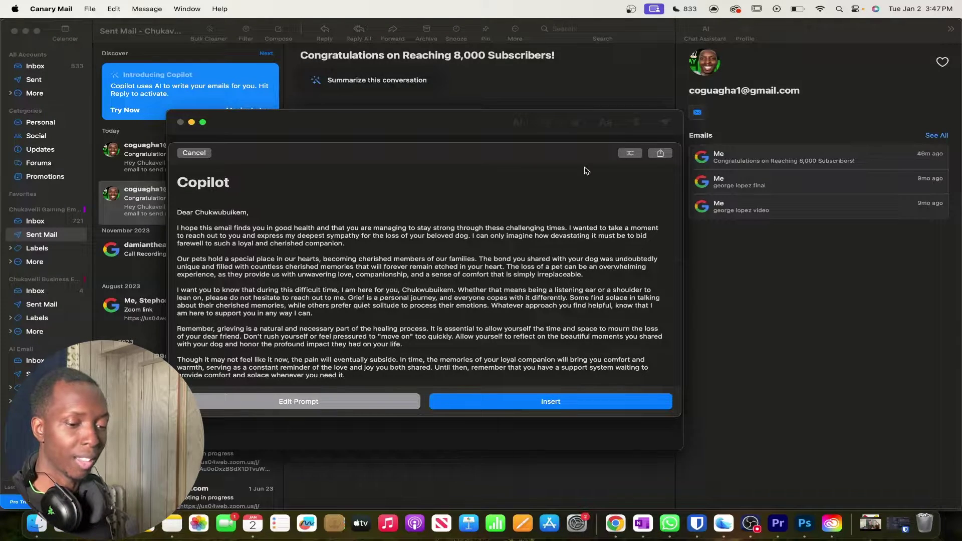
click(632, 155)
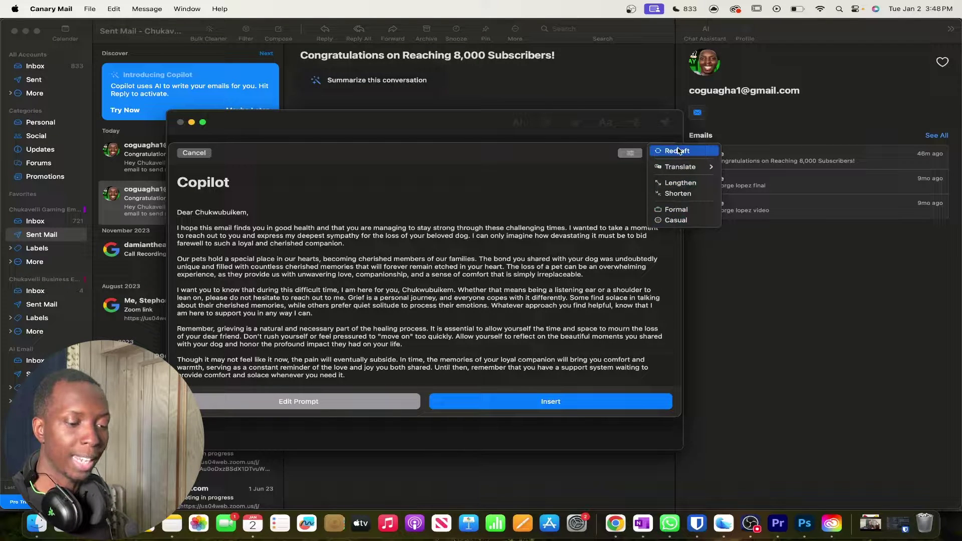
- Regenerate the condolence email with the prompt edited to ask for at least 200 words
click(372, 400)
click(354, 406)
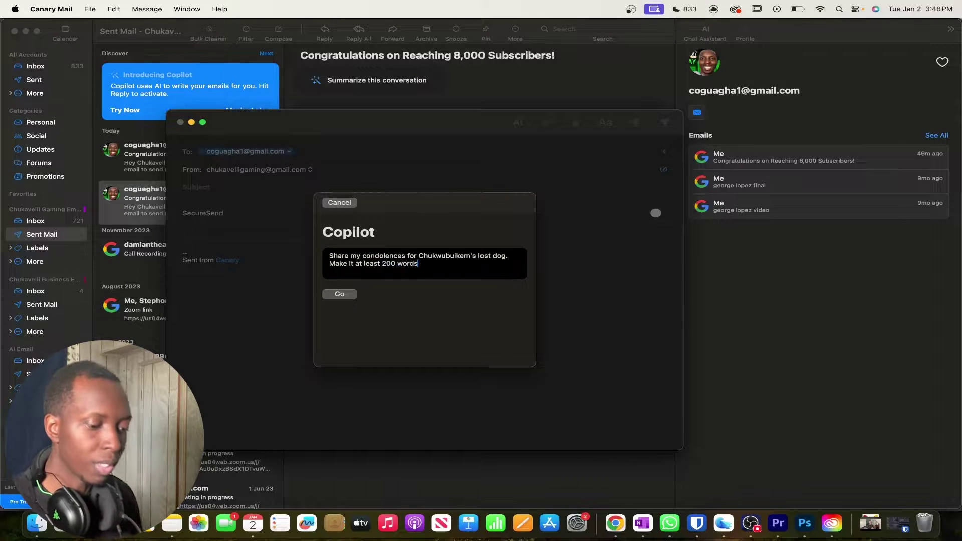
click(350, 296)
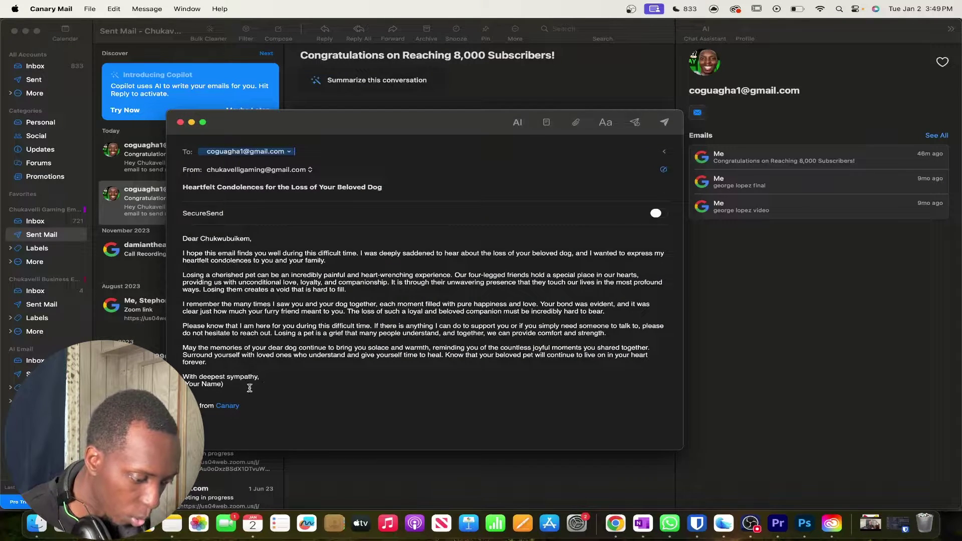
- Select the inserted email body to check its word count
drag(245, 389, 173, 243)
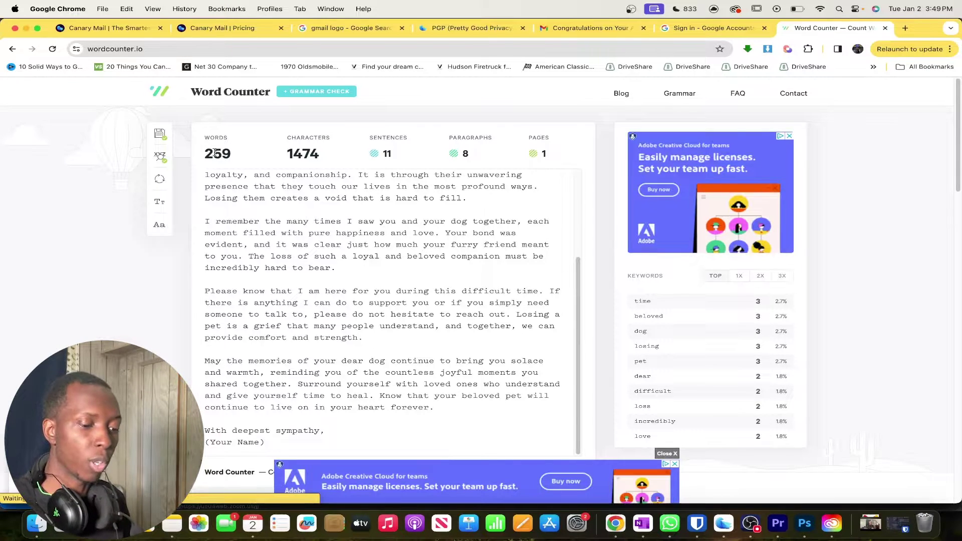
scroll(331, 279, up, 10)
scroll(331, 279, down, 1)
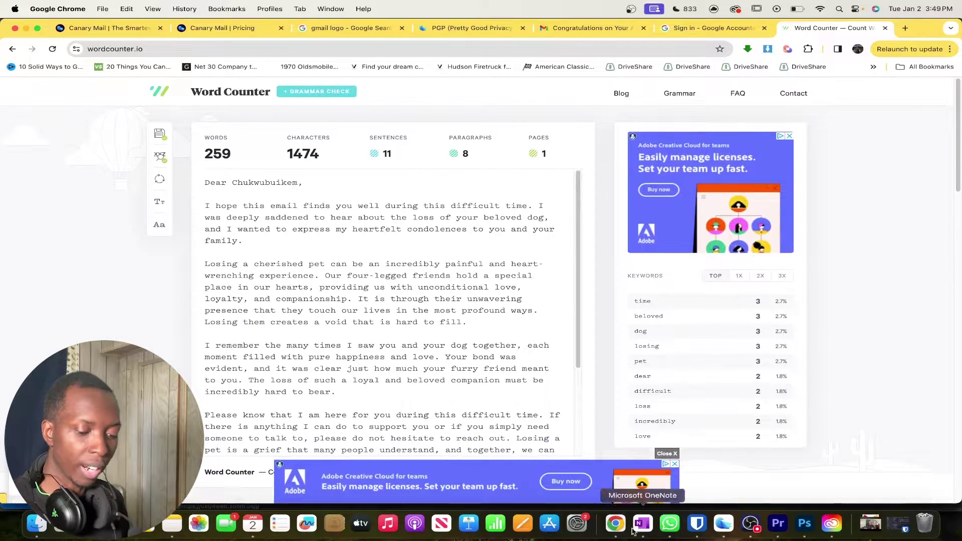
click(724, 523)
click(369, 253)
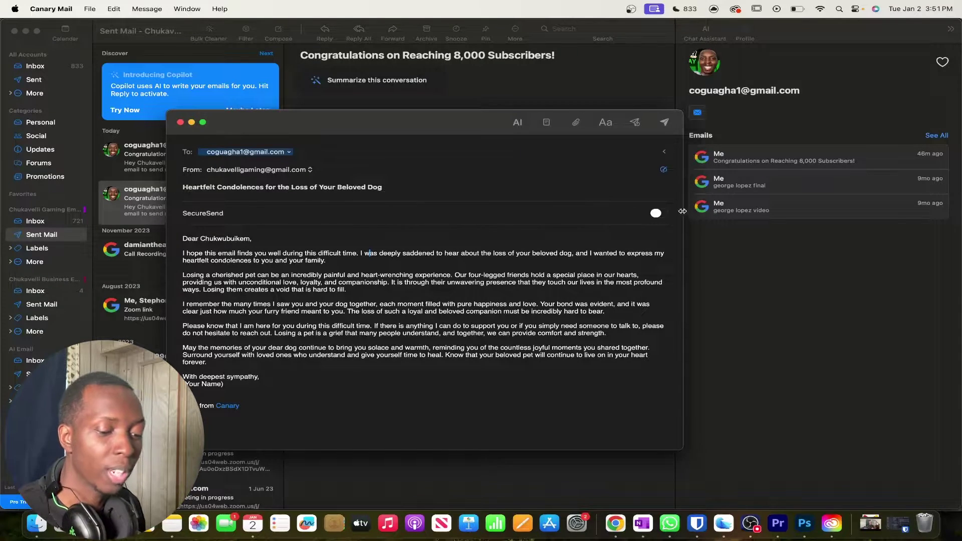
- Turn on SecureSend, replace '(Your Name)' with the sender's name, and delete 'Sent from Canary'
click(663, 215)
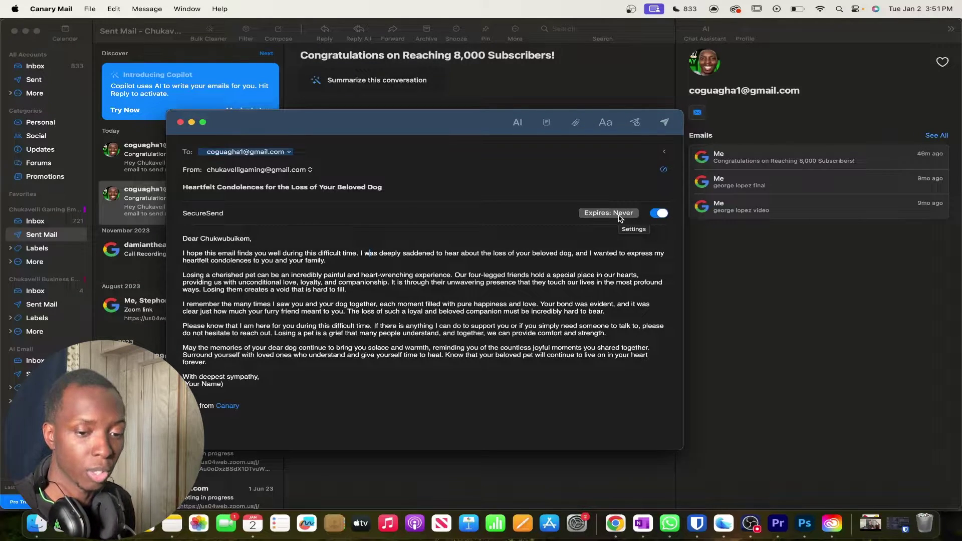
triple_click(238, 383)
text(Chukavelli)
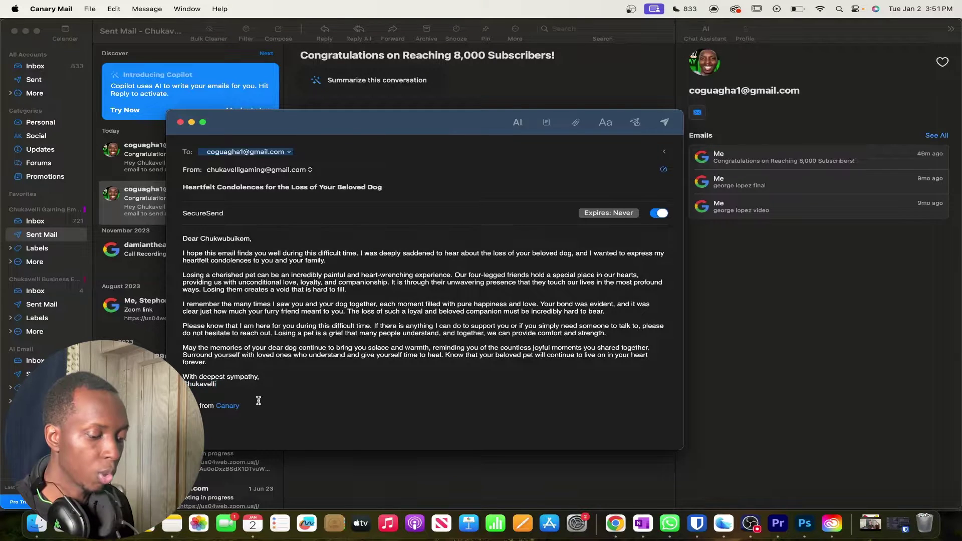
triple_click(239, 404)
key(BackSpace)
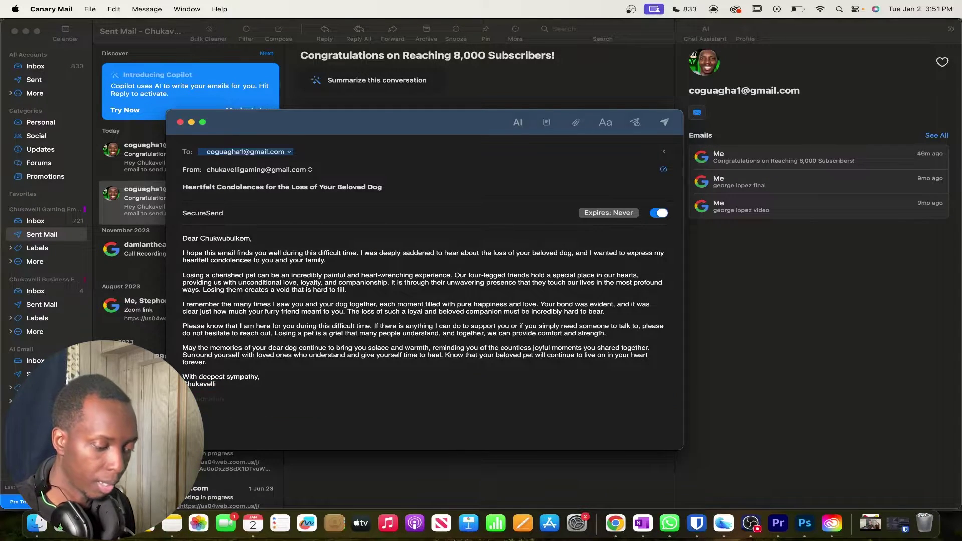
- Glance at the AI writing options without changes, then send the condolence email
click(518, 122)
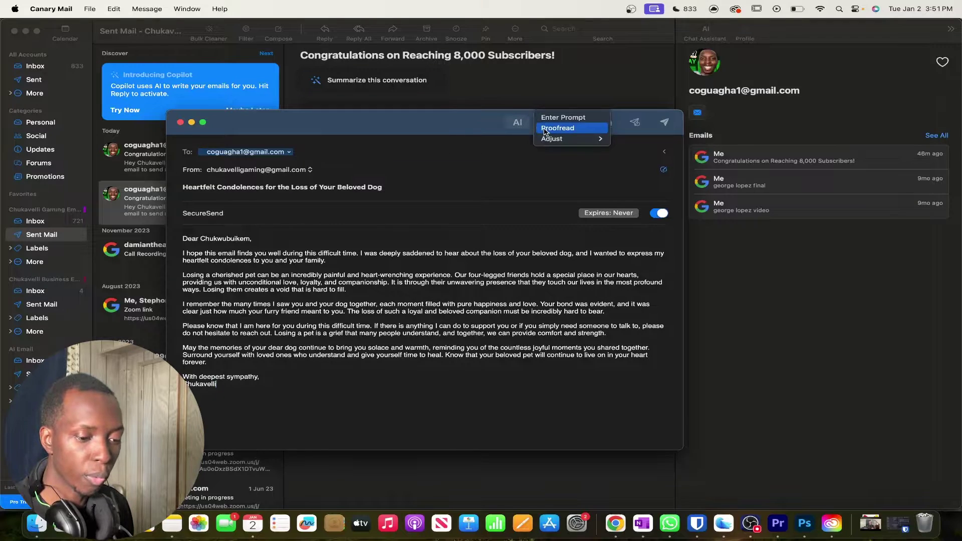
mouse_move(545, 144)
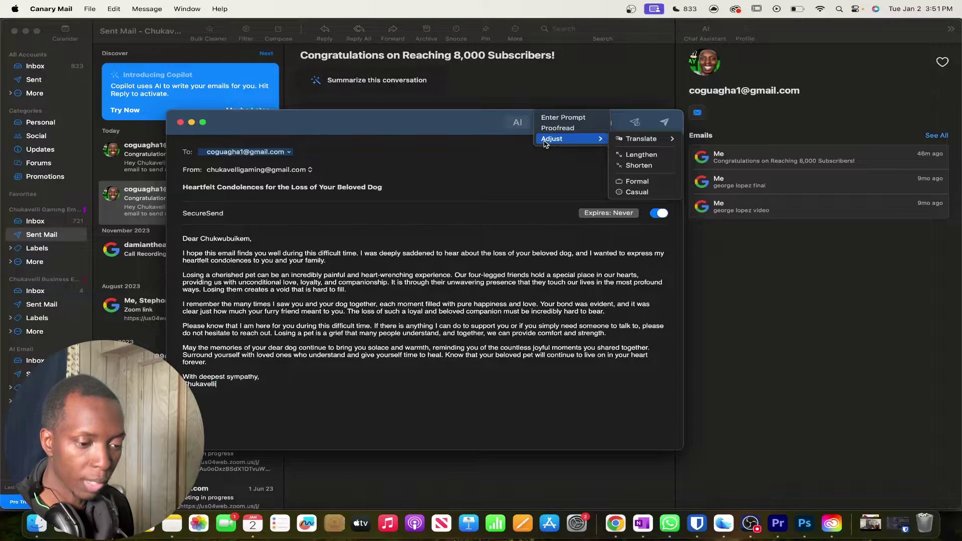
click(522, 181)
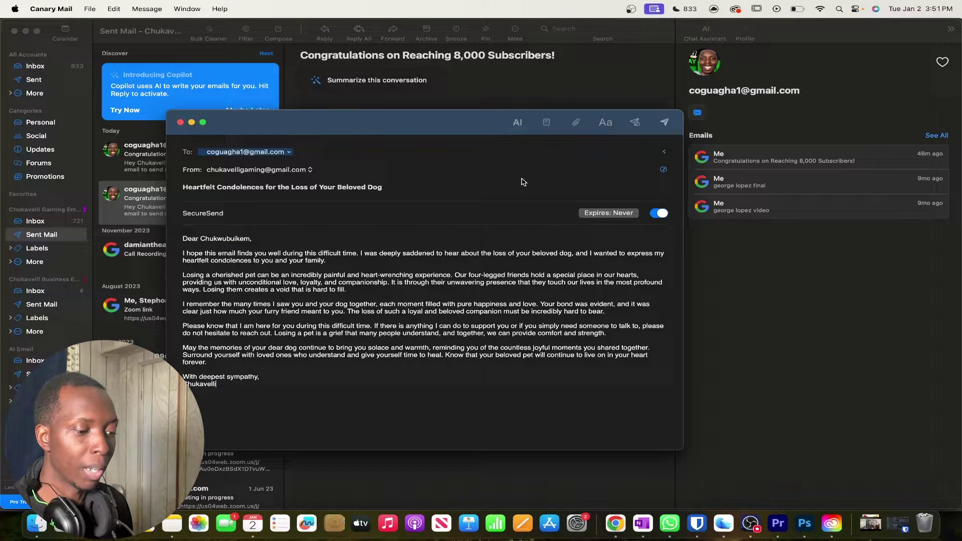
click(662, 124)
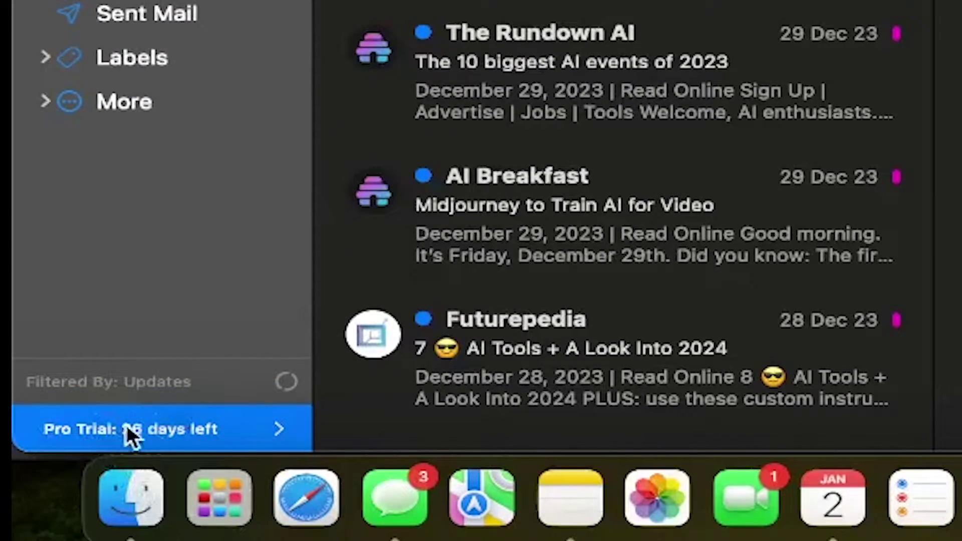
- Open the Canary Pro upgrade from the 'Pro Trial: days left' bar to view pricing
click(230, 430)
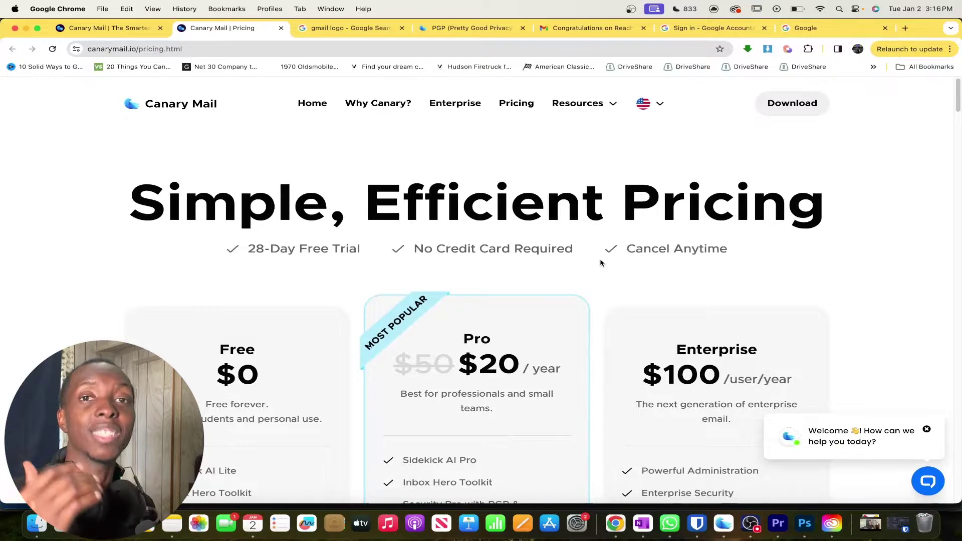
- Scroll the canarymail.io pricing page to review the Free, Pro and Enterprise plan features
scroll(601, 263, down, 15)
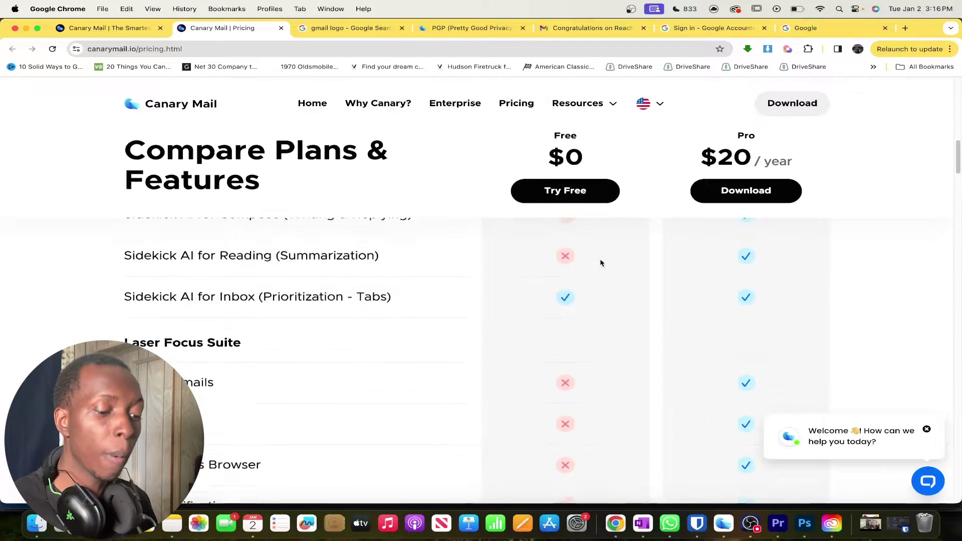
scroll(601, 263, up, 3)
scroll(600, 263, down, 1)
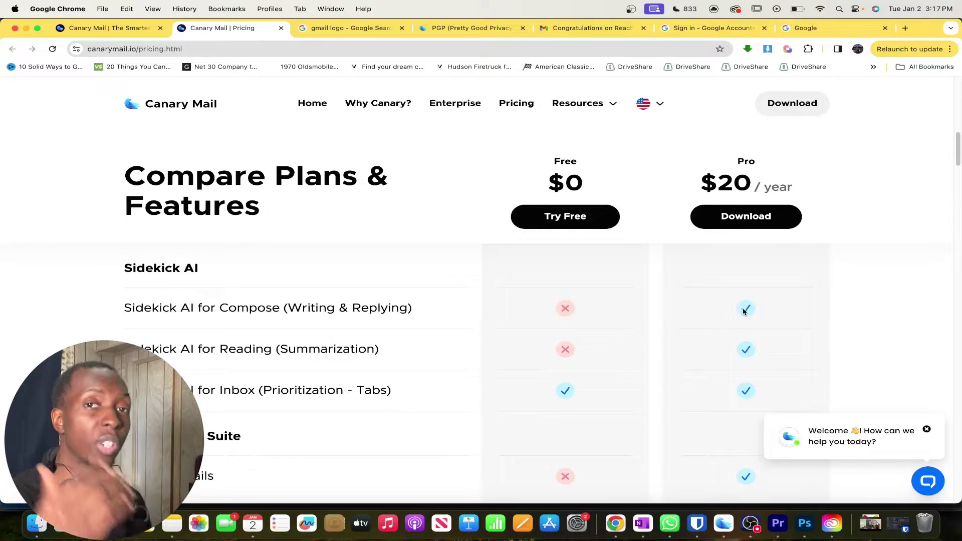
scroll(744, 310, down, 5)
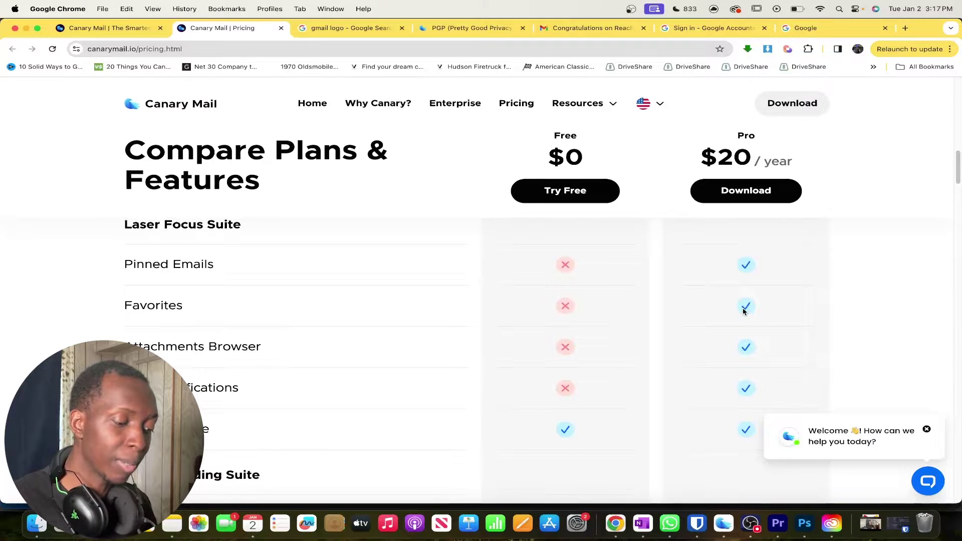
scroll(743, 310, down, 2)
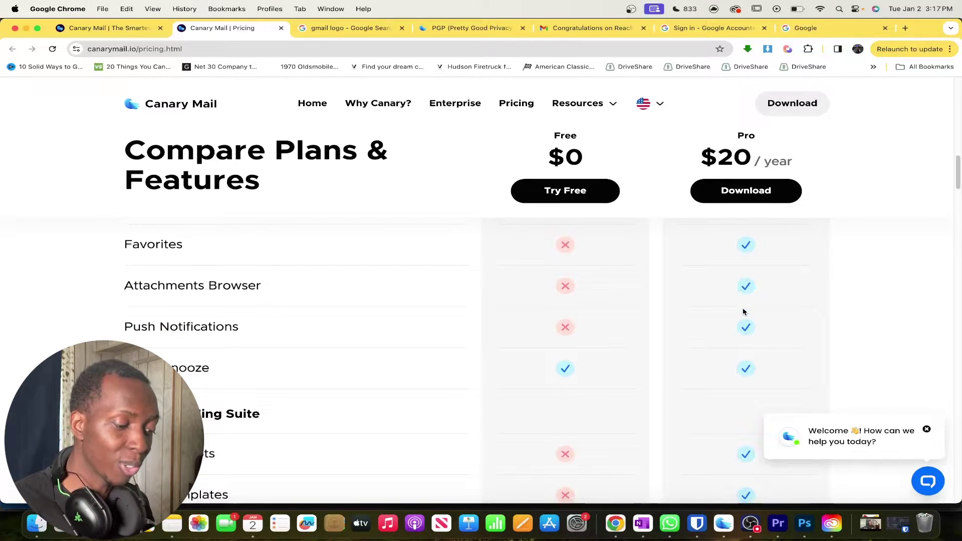
scroll(743, 311, down, 5)
scroll(744, 311, down, 6)
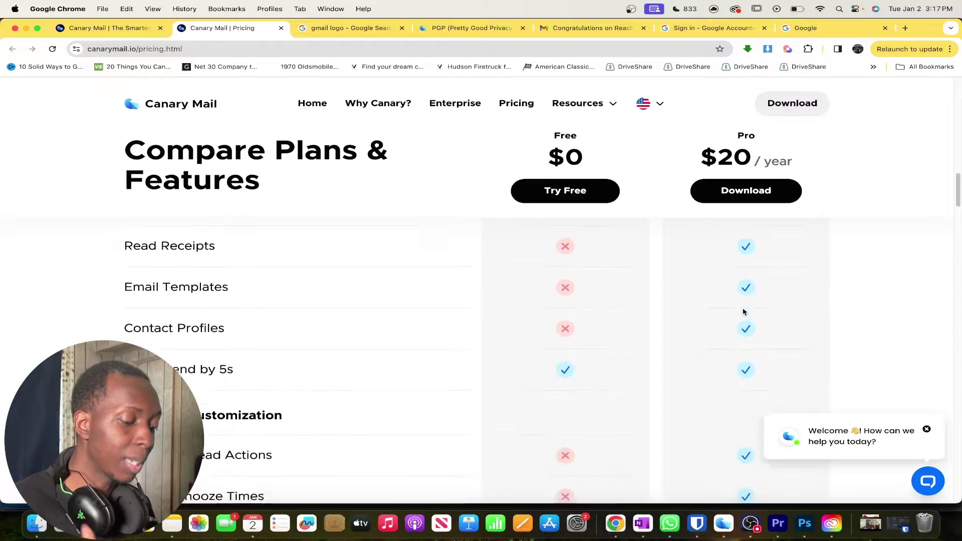
scroll(744, 312, down, 1)
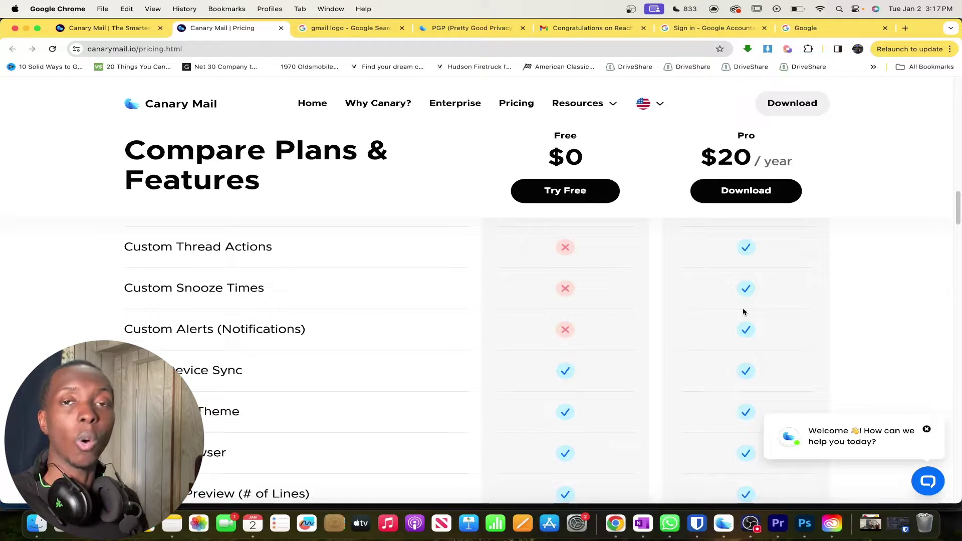
scroll(744, 312, up, 15)
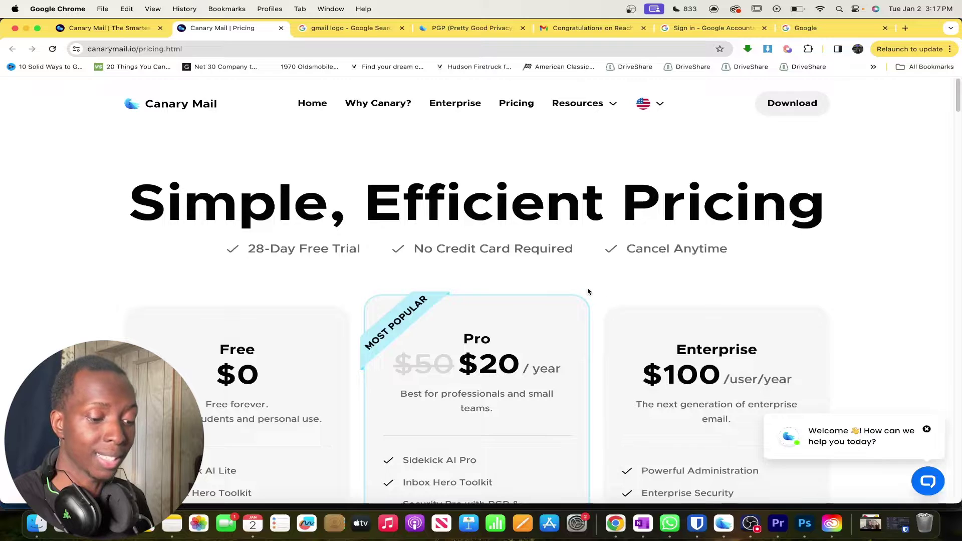
scroll(596, 292, down, 3)
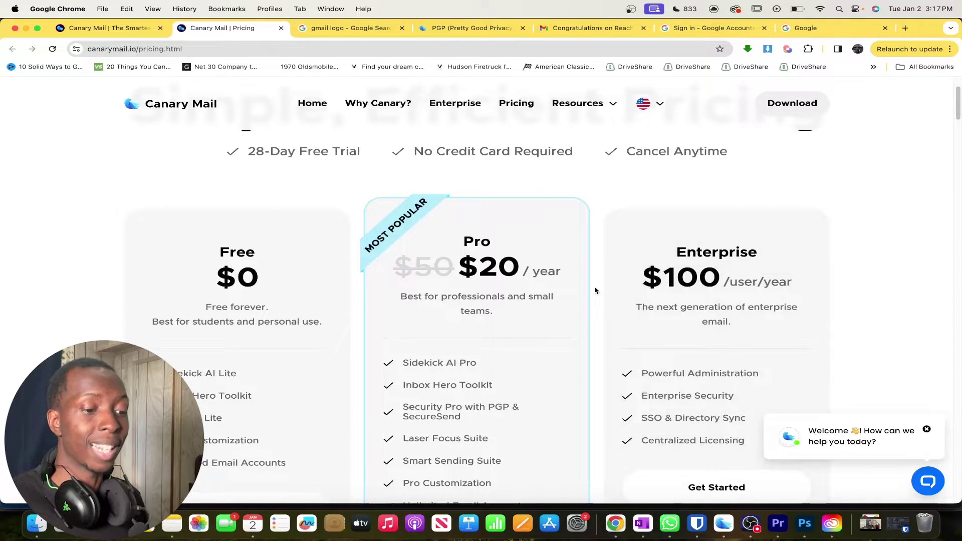
- Bring Canary Mail forward from the window overview and view the Mac + iOS bundle prices
key(ctrl+Up)
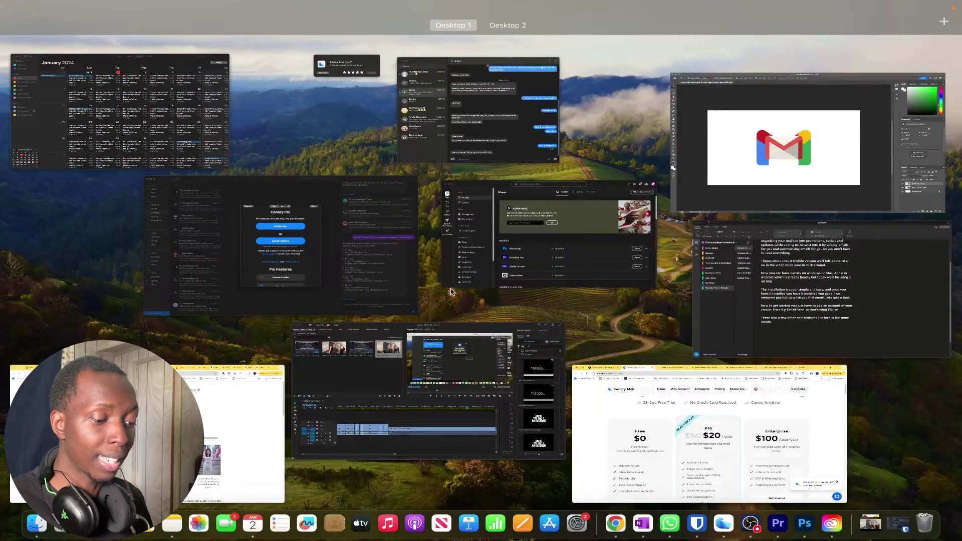
click(362, 289)
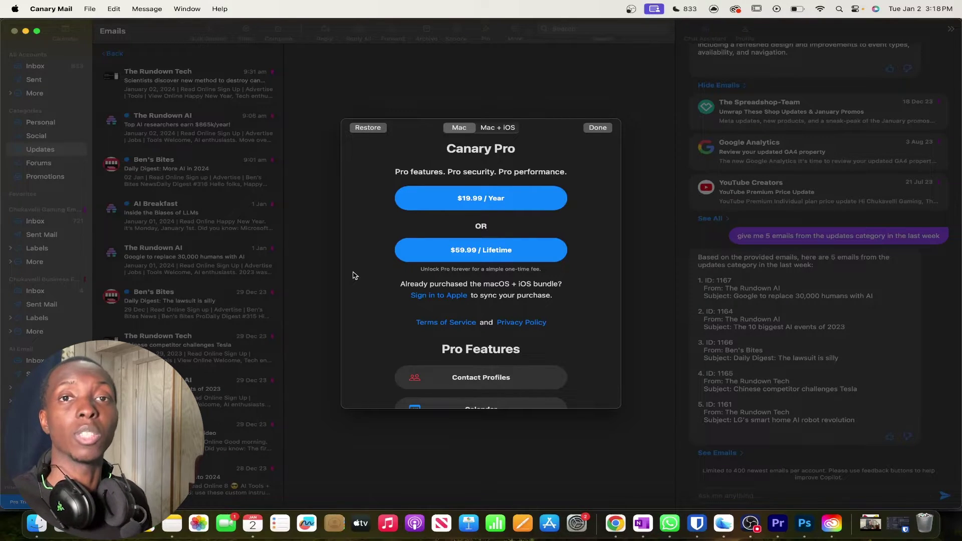
click(498, 129)
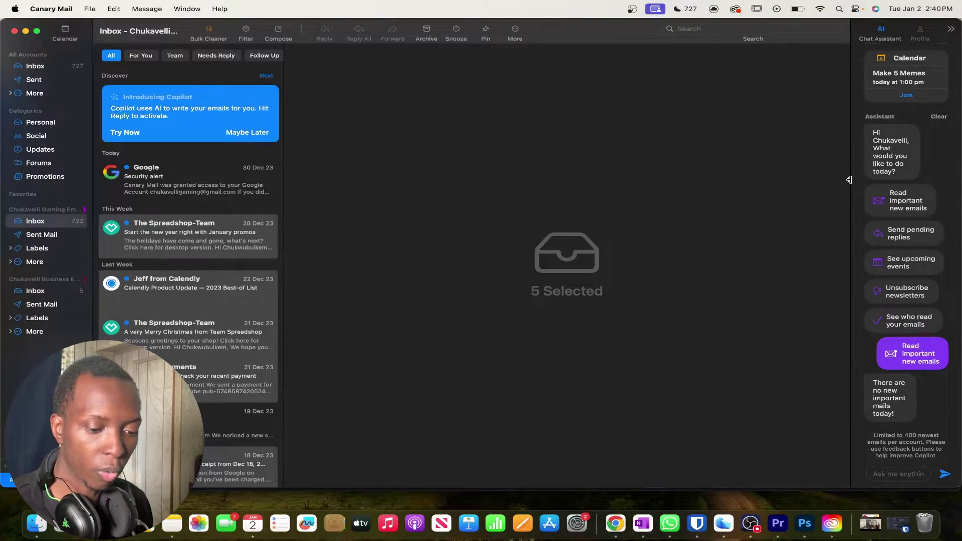
- Drag the Chat Assistant divider left to widen the Copilot chat panel
drag(846, 185, 676, 185)
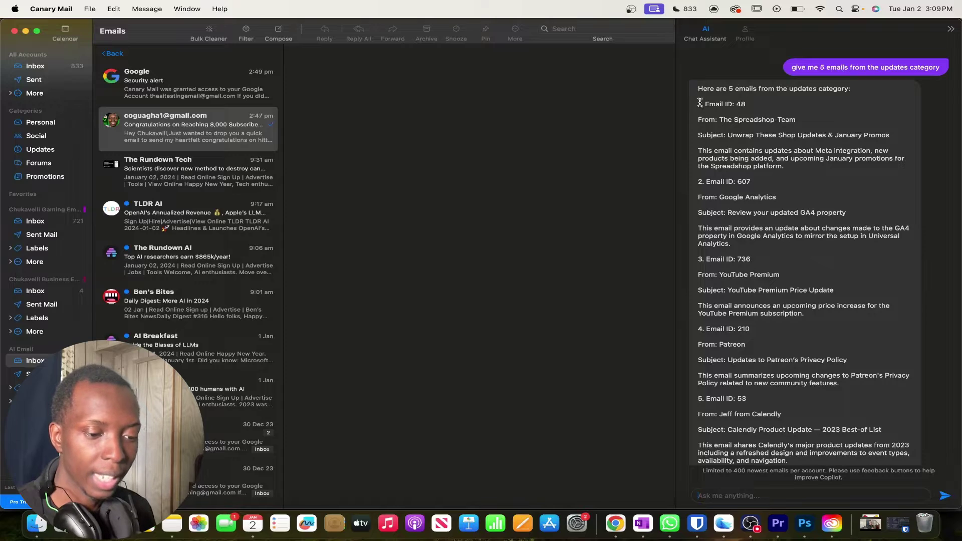
- Reveal the emails referenced in Copilot's reply via See Emails
scroll(717, 103, down, 1)
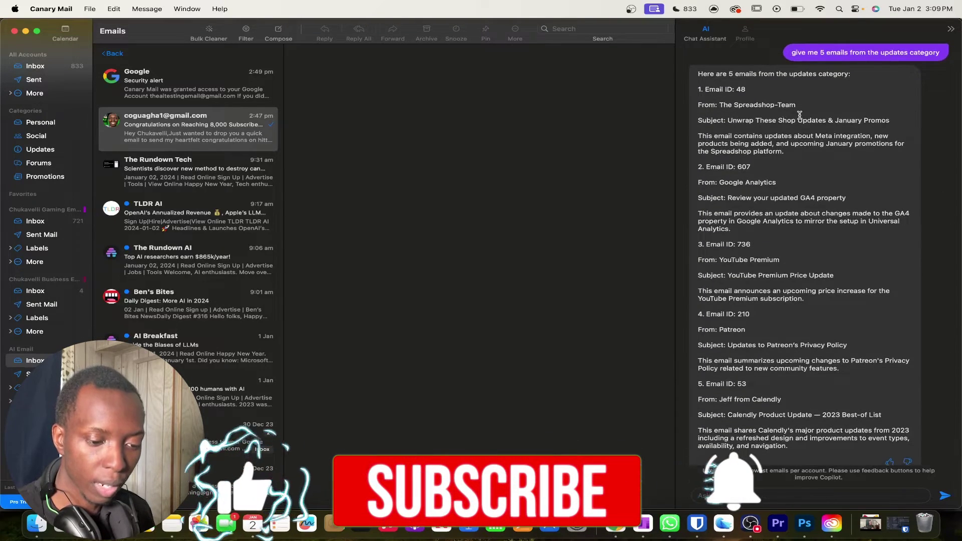
scroll(752, 284, down, 2)
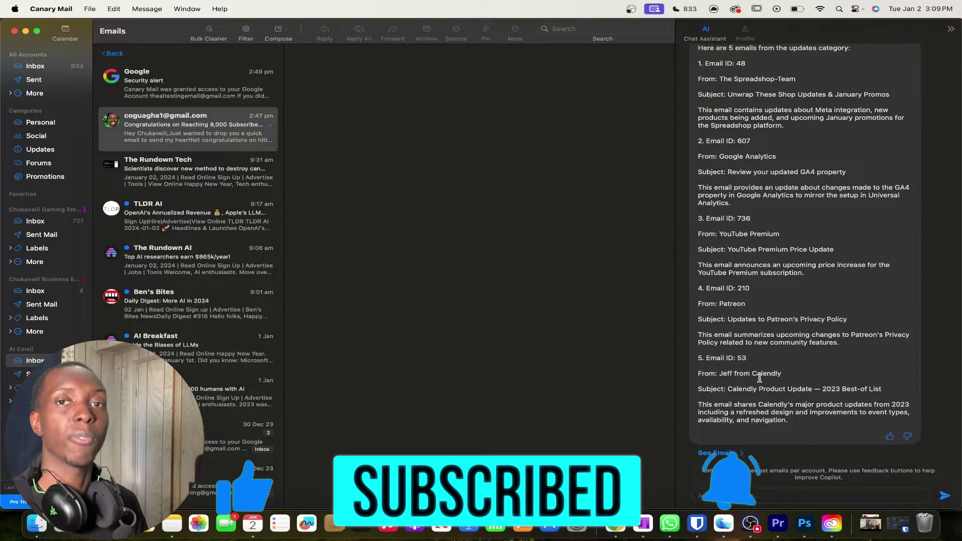
click(718, 453)
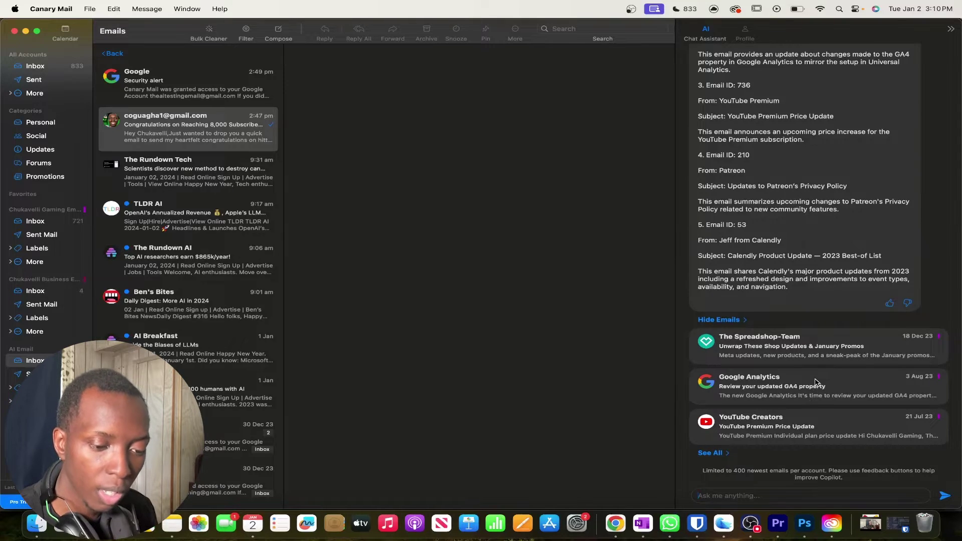
- Paste and send the request for 5 Updates emails from last week, then view the Updates category
scroll(816, 381, up, 3)
scroll(815, 379, up, 5)
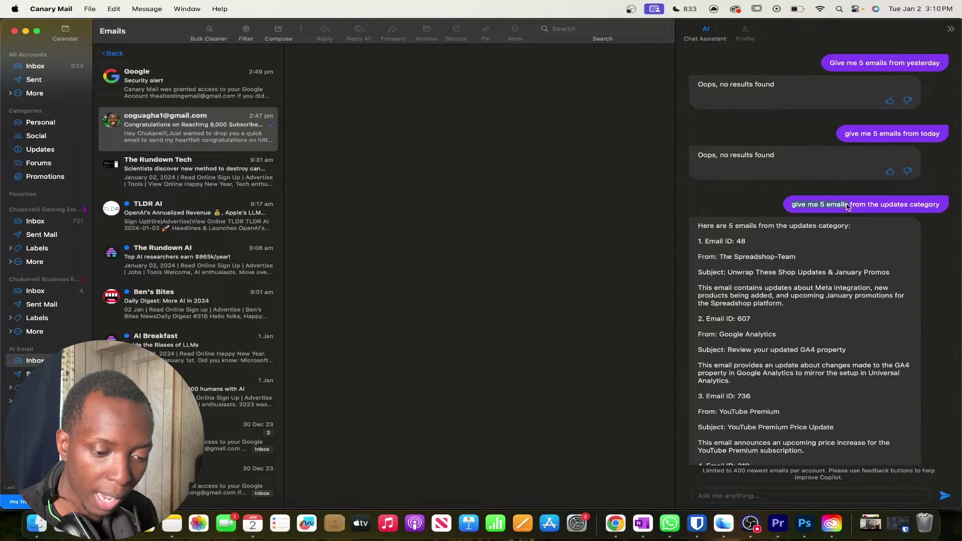
scroll(793, 279, down, 7)
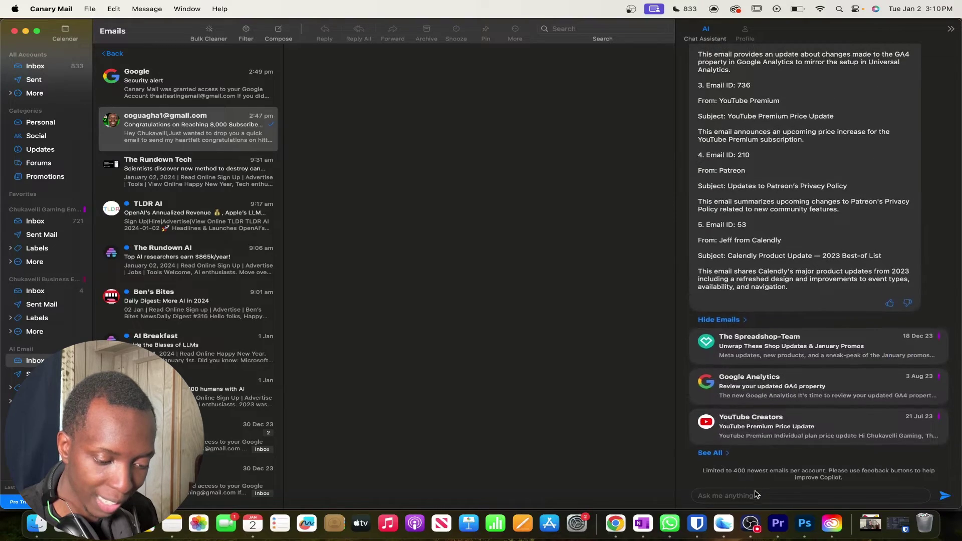
text(give me 5 emails from the updates category in the last week)
key(Return)
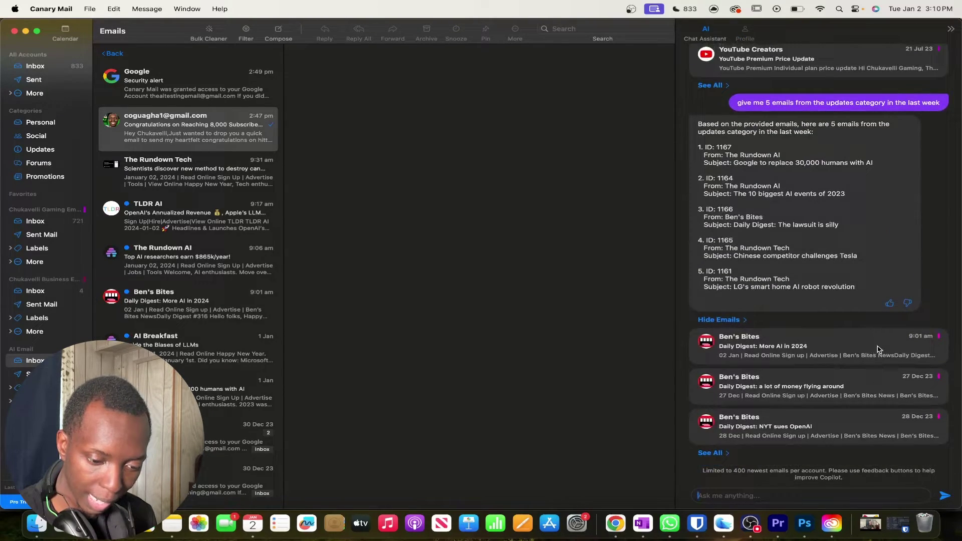
click(47, 150)
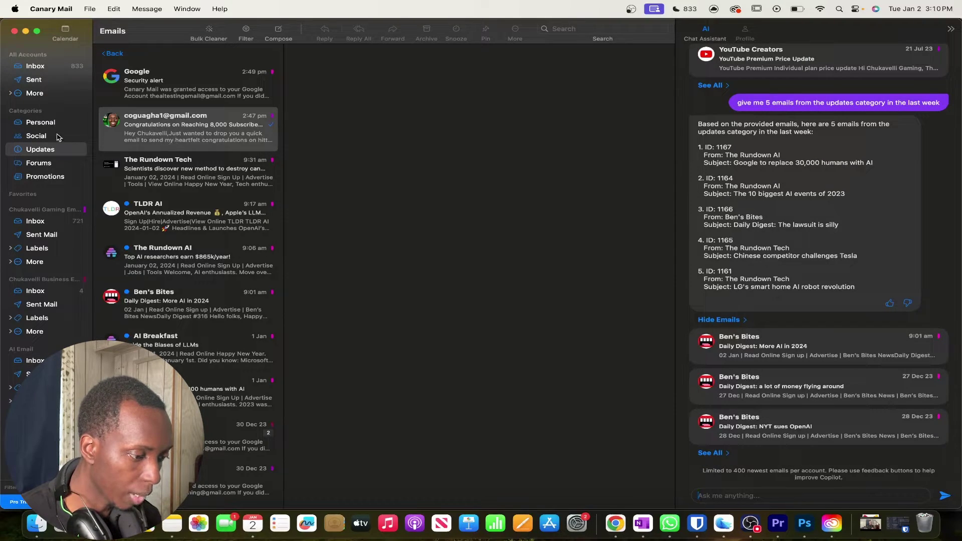
- Switch through the Social, Updates and Personal categories, scanning Personal's emails
click(54, 136)
click(52, 148)
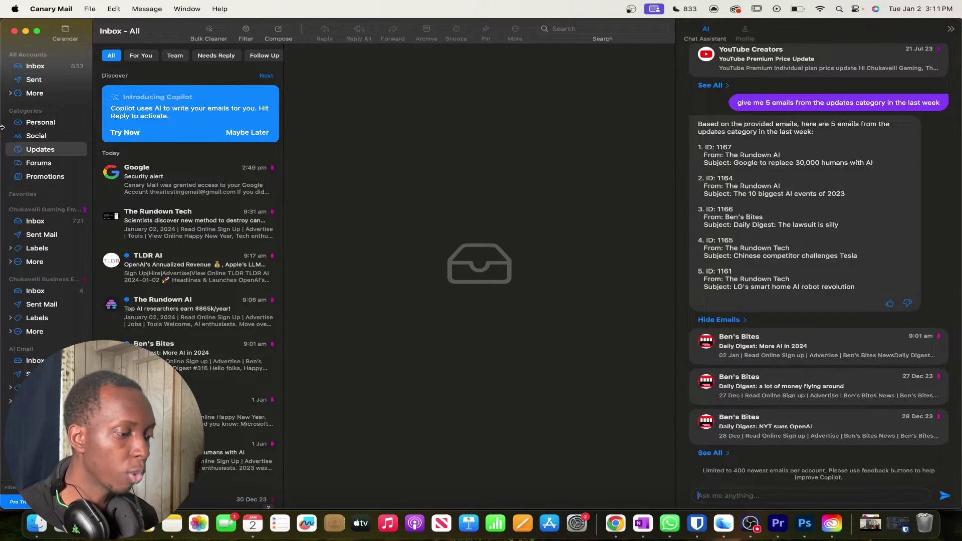
click(48, 124)
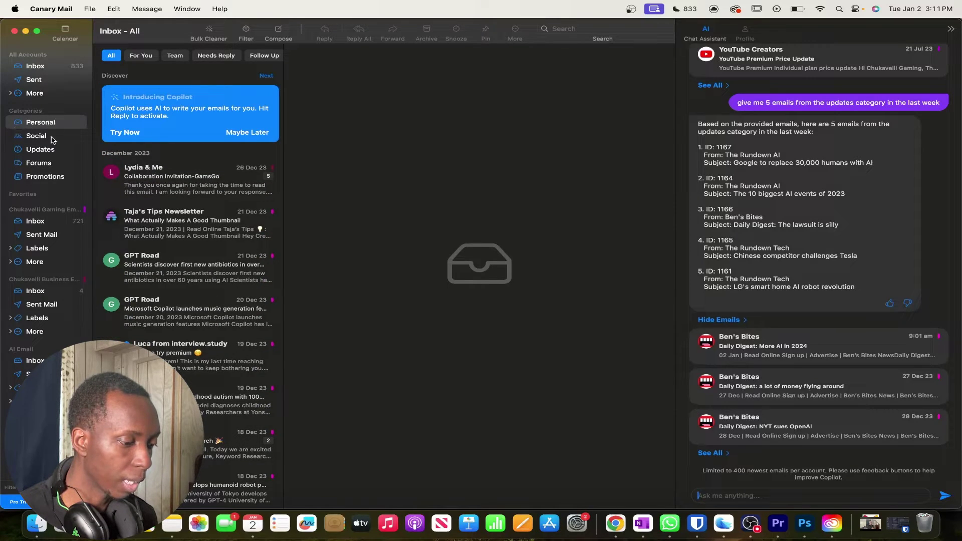
scroll(123, 159, down, 1)
scroll(124, 159, up, 1)
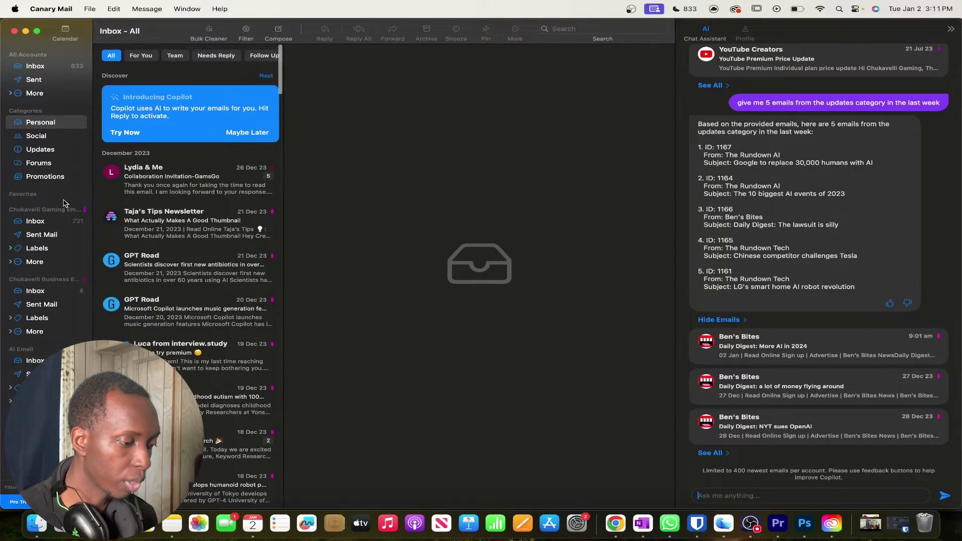
- Check Social again, then return to Updates and scroll through its Ben's Bites digests
click(43, 139)
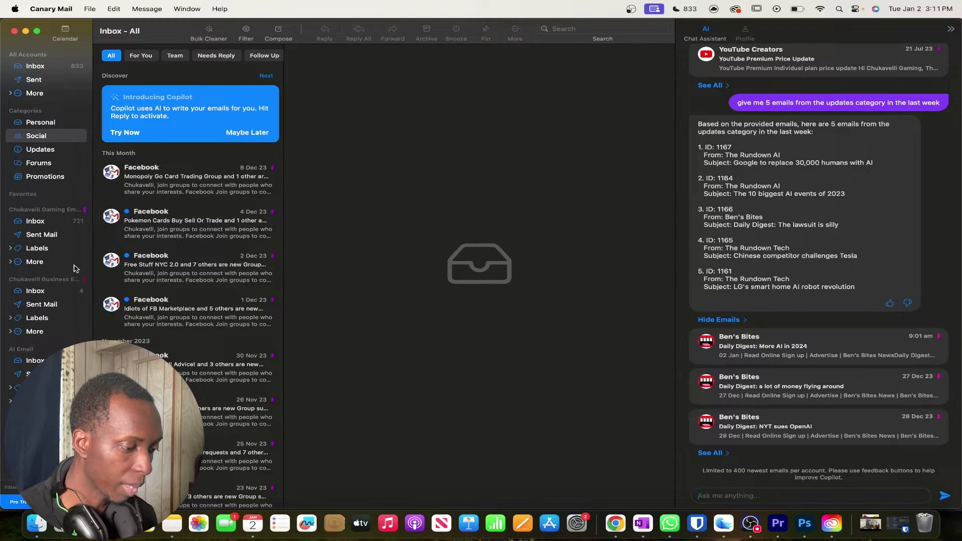
click(43, 151)
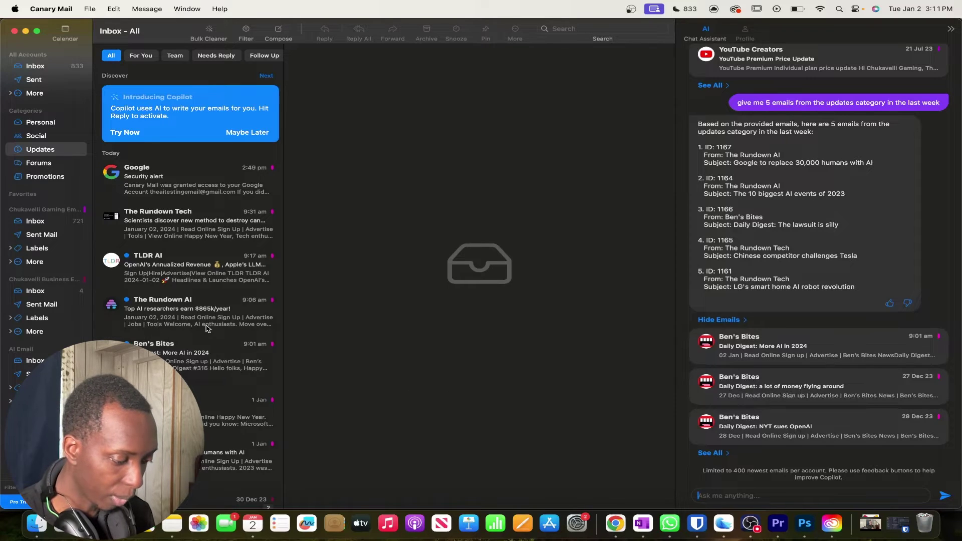
scroll(208, 329, down, 3)
scroll(208, 329, down, 10)
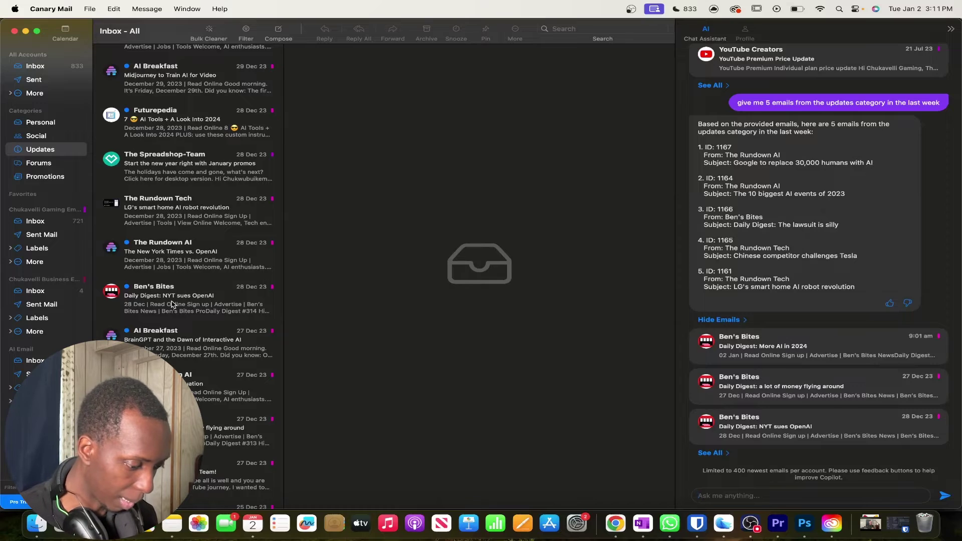
scroll(173, 304, down, 5)
scroll(172, 304, up, 2)
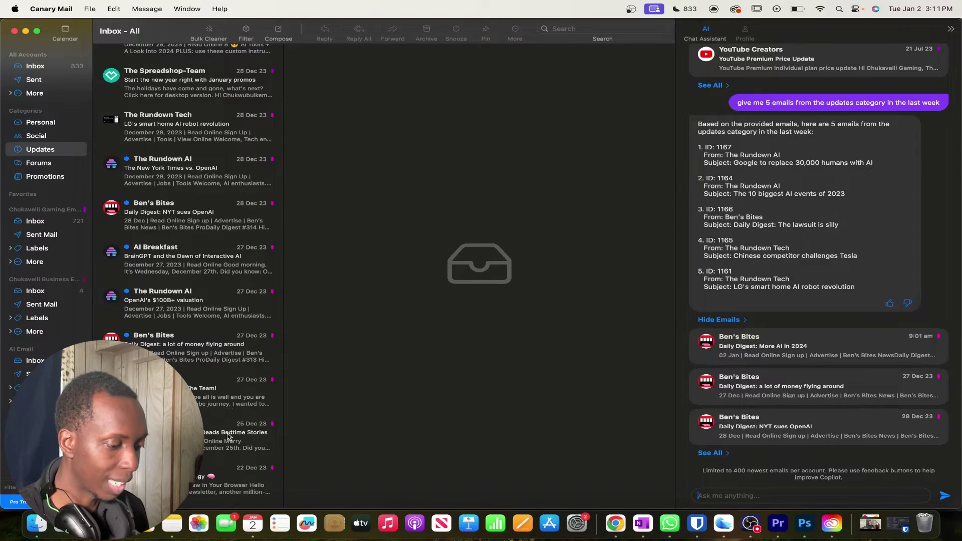
- Use See All under the Ben's Bites cards to list every email in Copilot's last-week answer
click(710, 453)
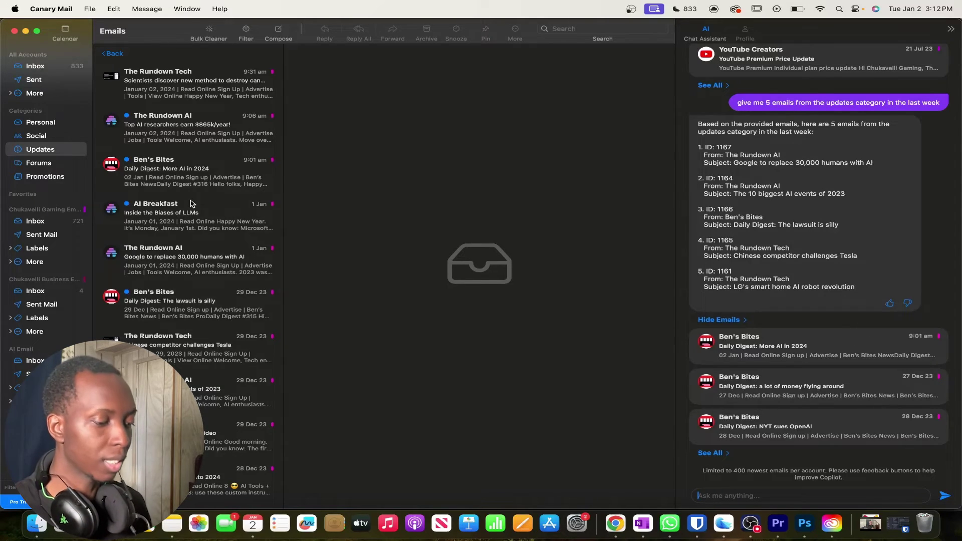
scroll(823, 172, down, 1)
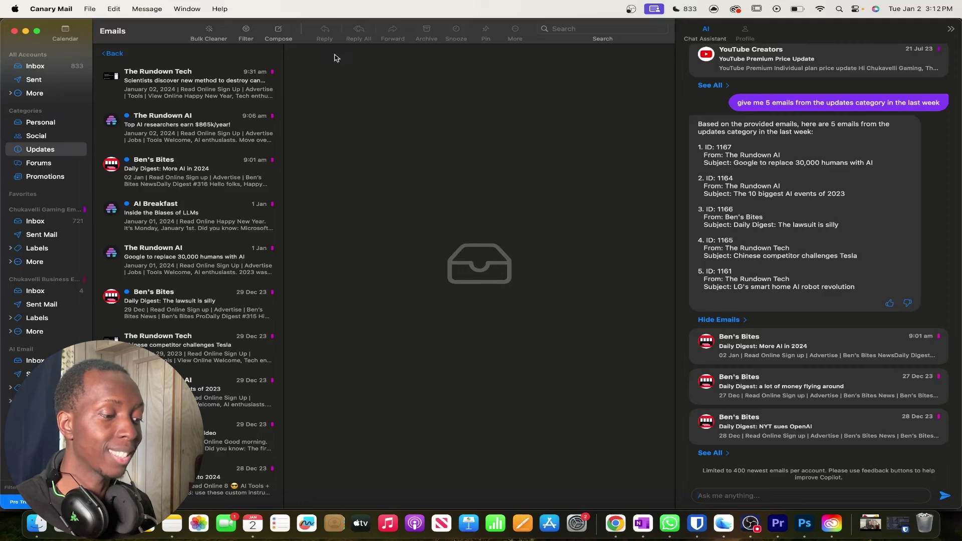
scroll(810, 144, up, 3)
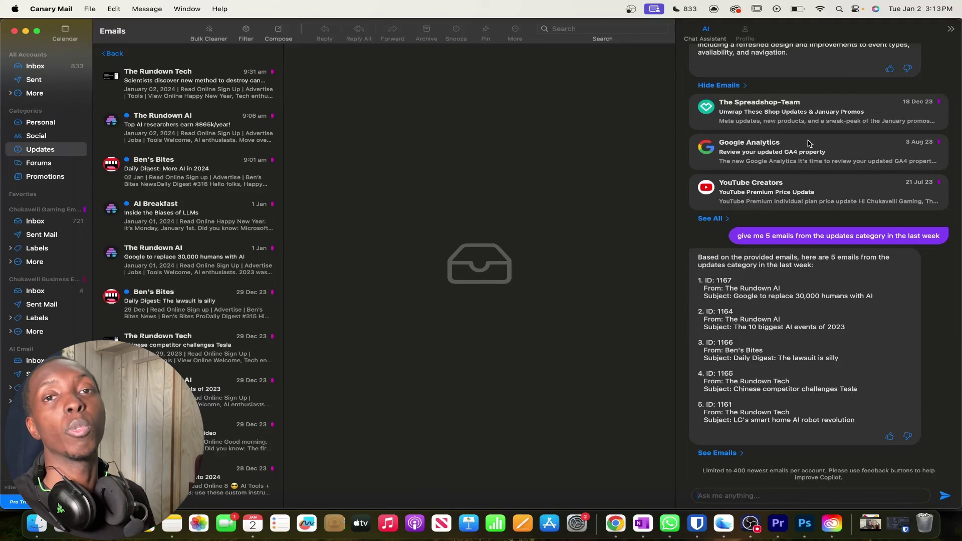